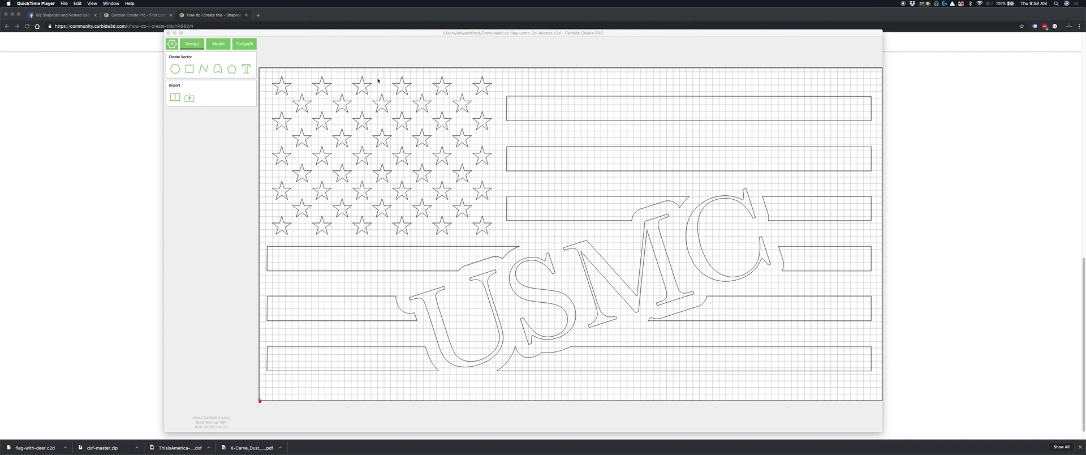
# Browse the forum threads, ending back on the 'How do I create this' thread
pyautogui.click(151, 15)
pyautogui.click(151, 16)
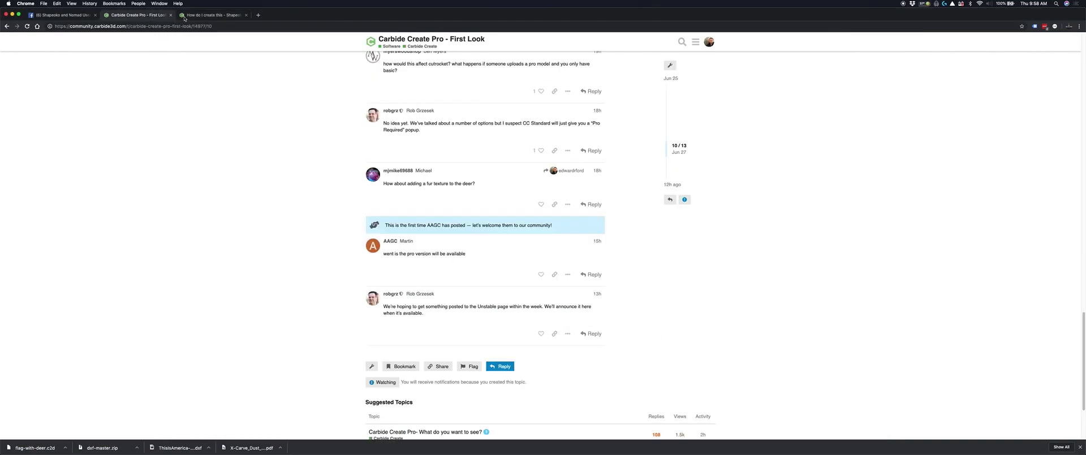
pyautogui.click(202, 16)
pyautogui.scroll(10, 342, 249)
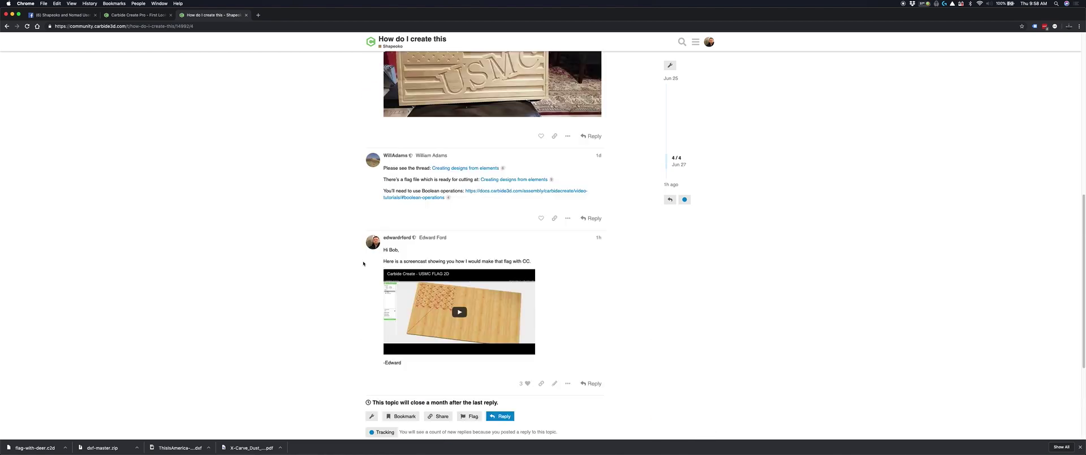
pyautogui.scroll(5, 350, 272)
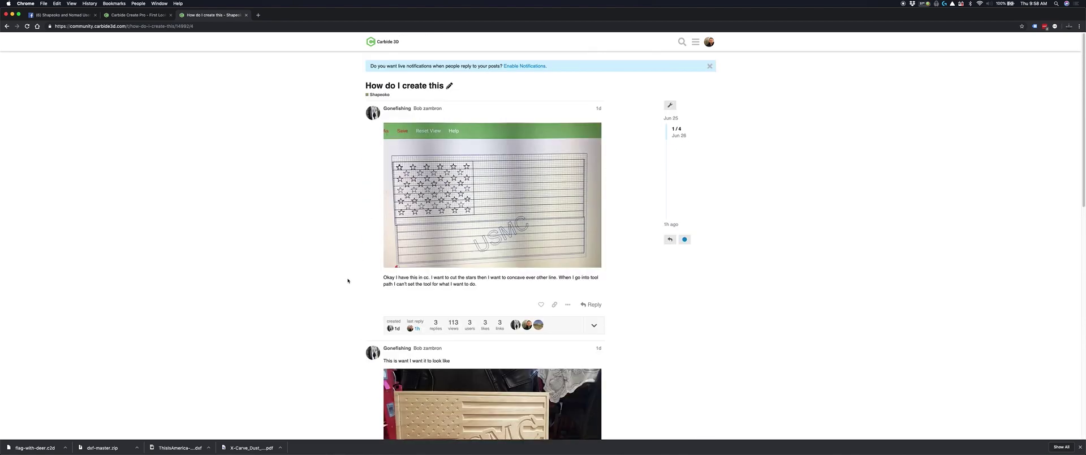
pyautogui.scroll(-5, 331, 286)
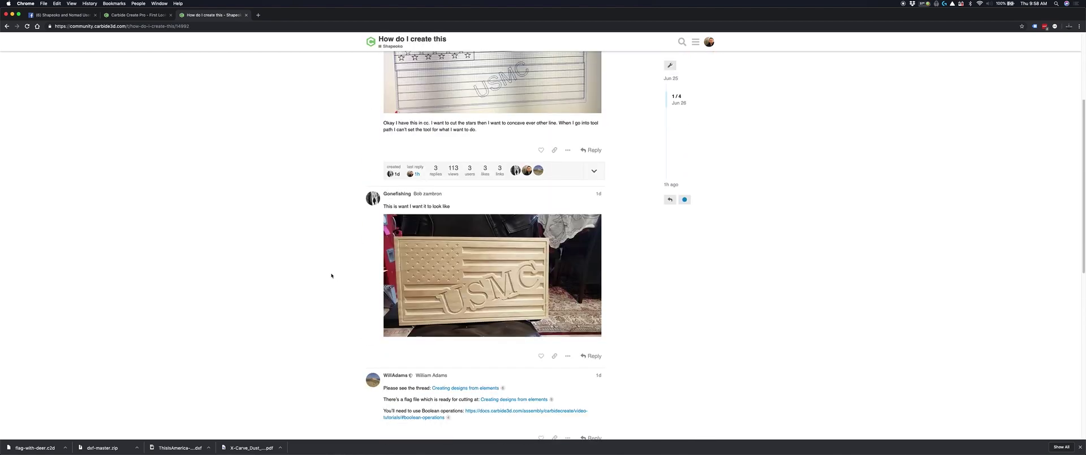
pyautogui.scroll(-4, 353, 270)
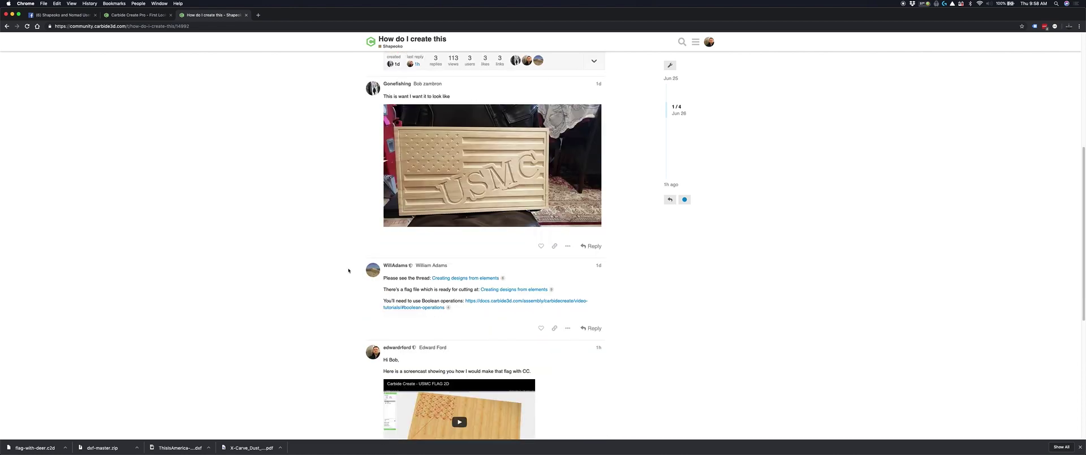
pyautogui.scroll(-2, 372, 300)
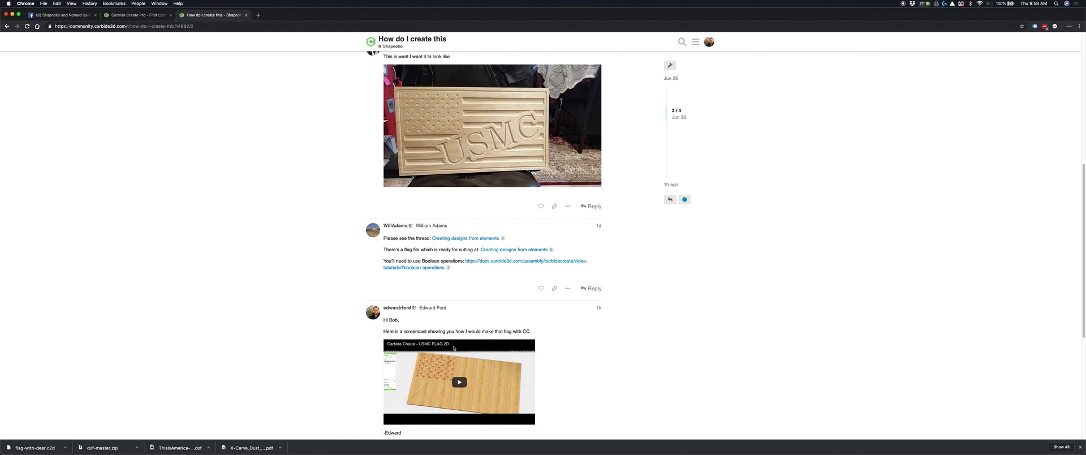
pyautogui.scroll(-1, 456, 350)
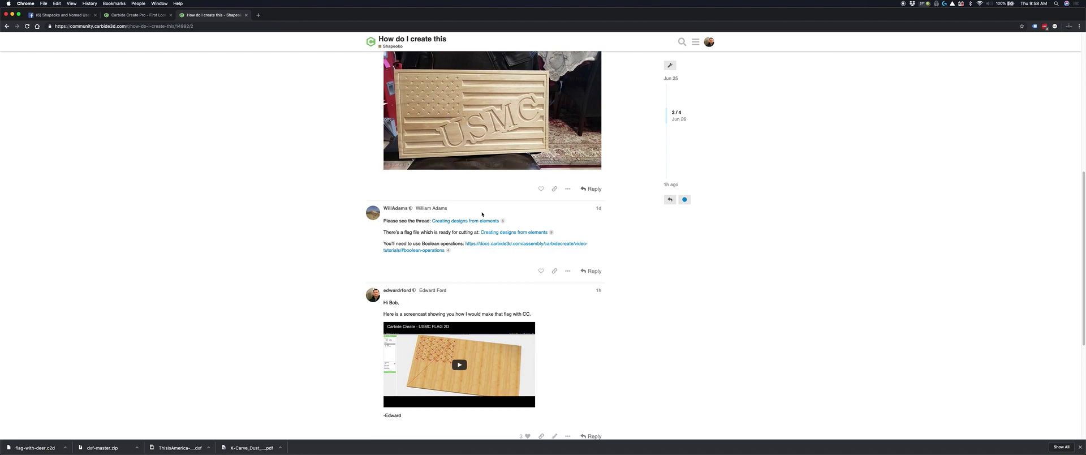
# Bring the flag design back, nudge its window left, and enter the Model workspace
pyautogui.press('super+Tab')
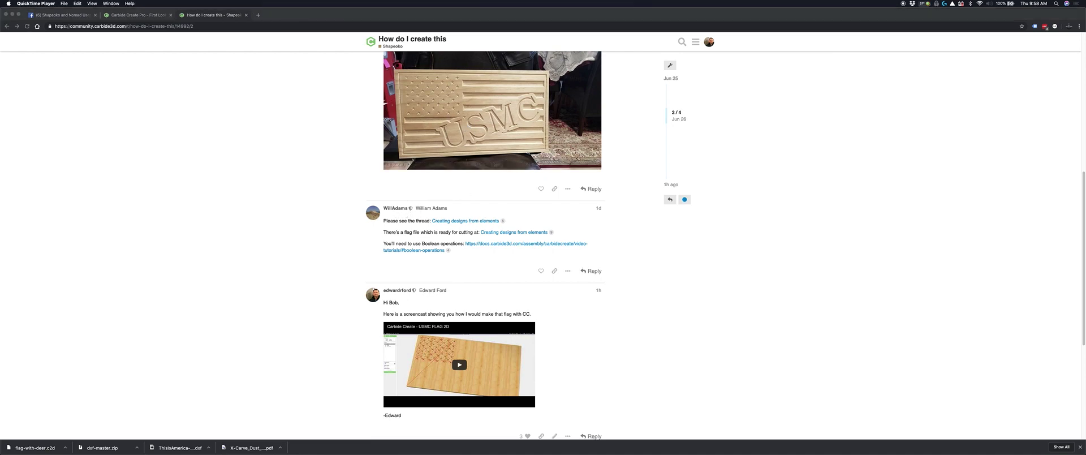
pyautogui.press('super+Tab')
pyautogui.scroll(-3, 514, 180)
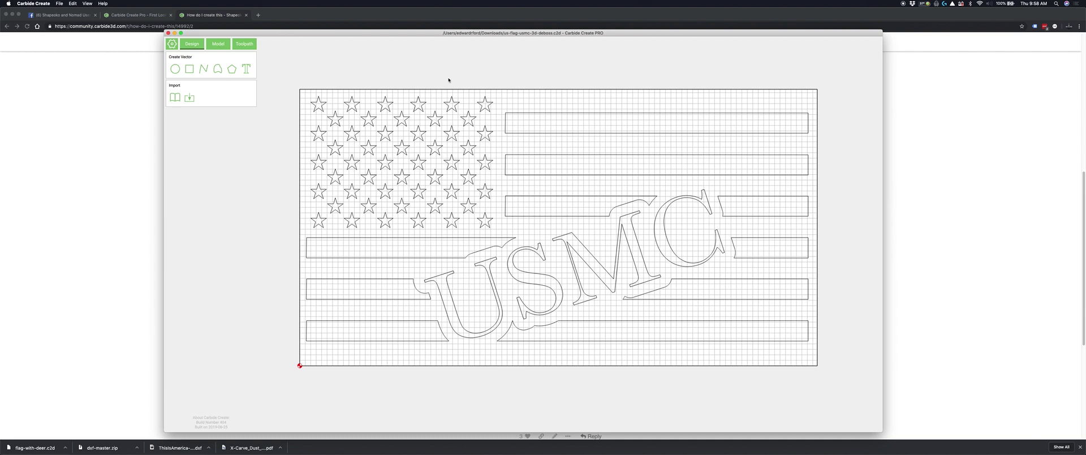
pyautogui.moveTo(421, 34); pyautogui.dragTo(416, 35)
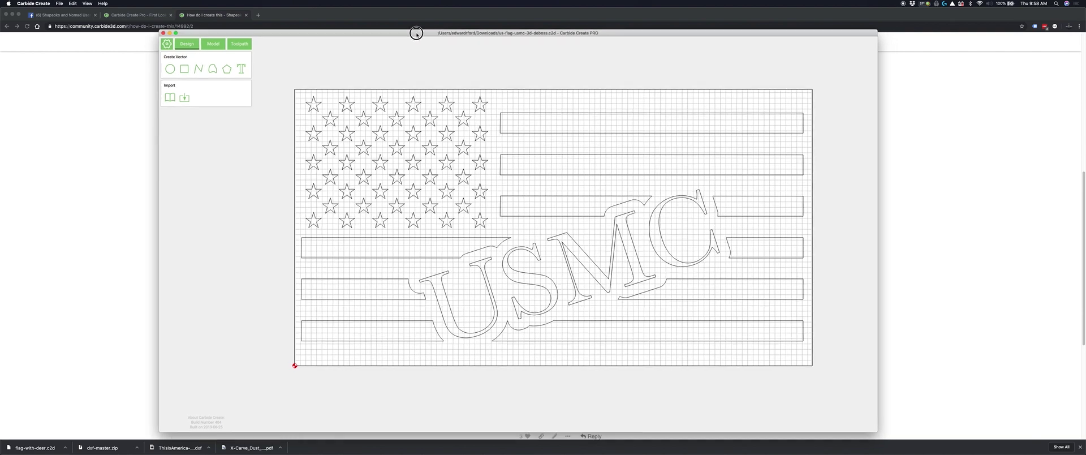
pyautogui.click(212, 44)
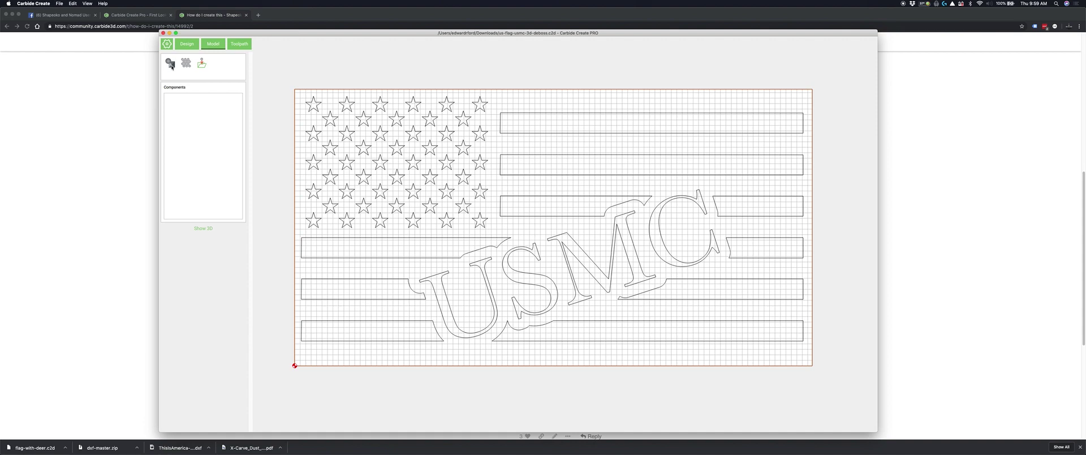
# Apply a Flat, 0.5 in high, Add-mode shape named base-material to the board outline
pyautogui.click(170, 64)
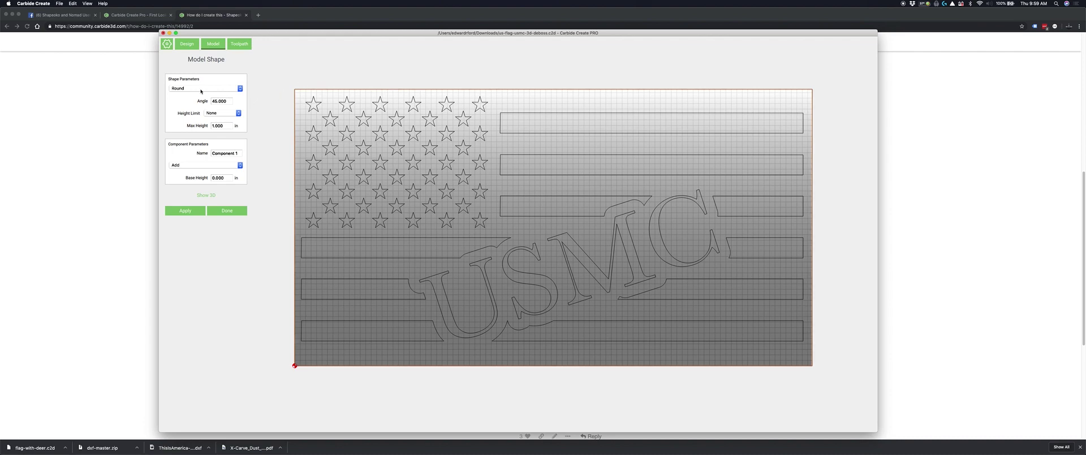
pyautogui.click(200, 89)
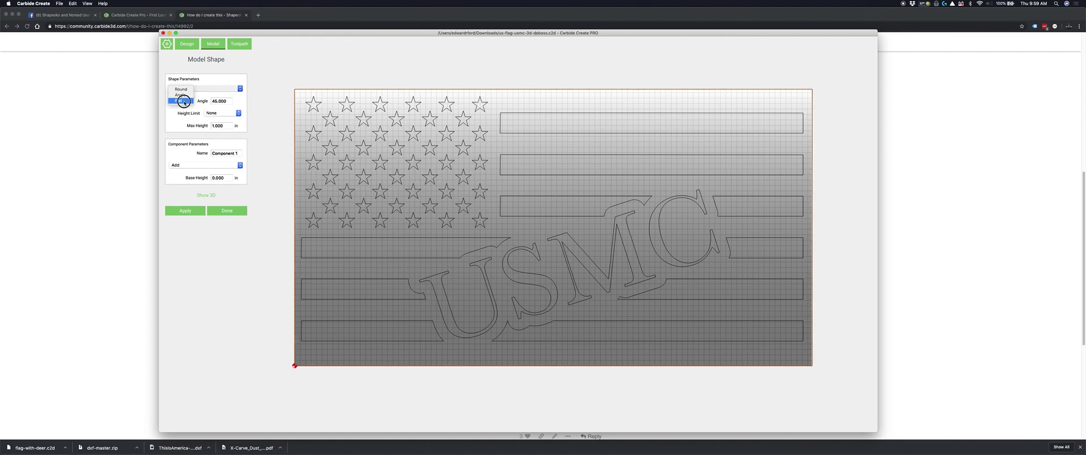
pyautogui.click(179, 100)
pyautogui.doubleClick(227, 125)
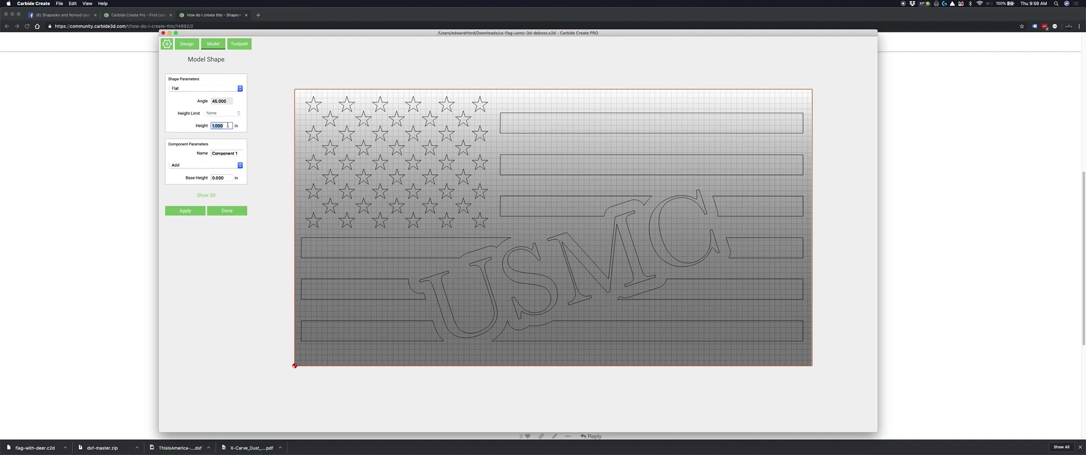
pyautogui.write('.5')
pyautogui.press('Tab')
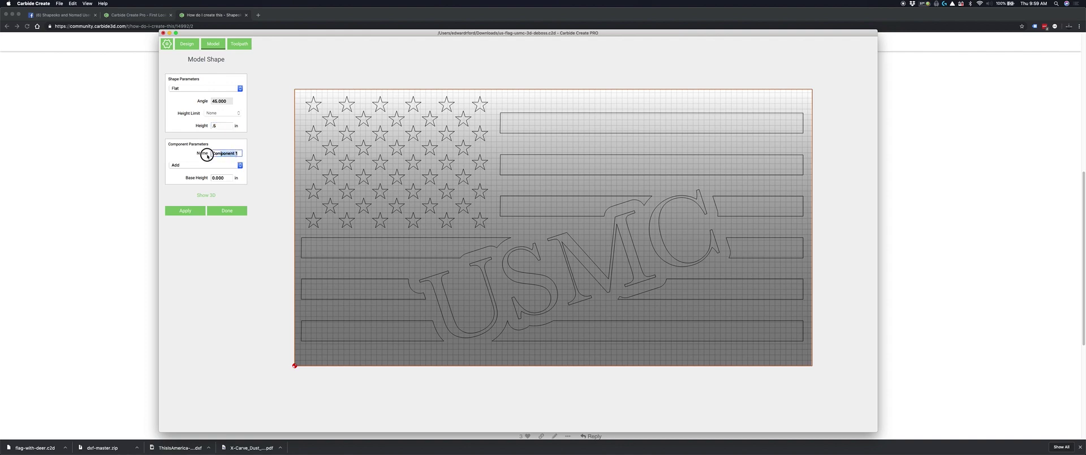
pyautogui.write('base-material')
pyautogui.click(235, 165)
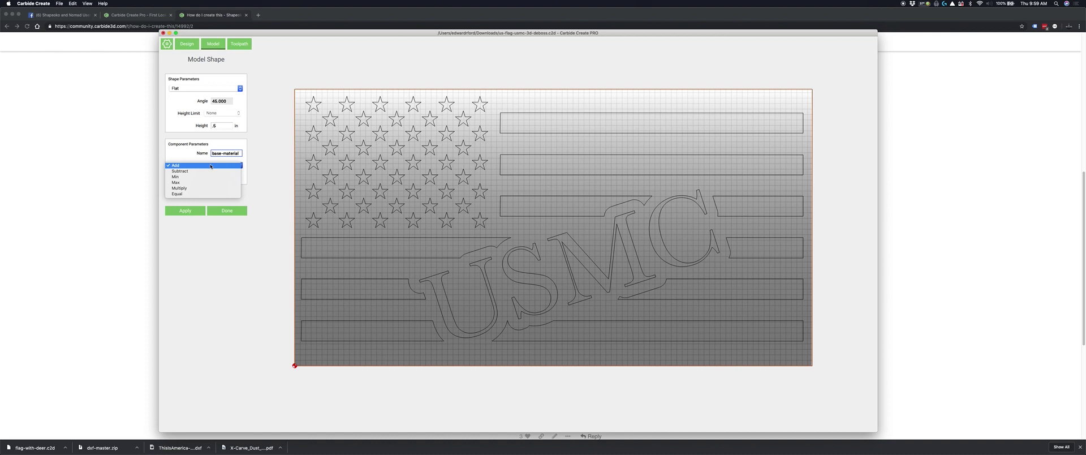
pyautogui.click(201, 165)
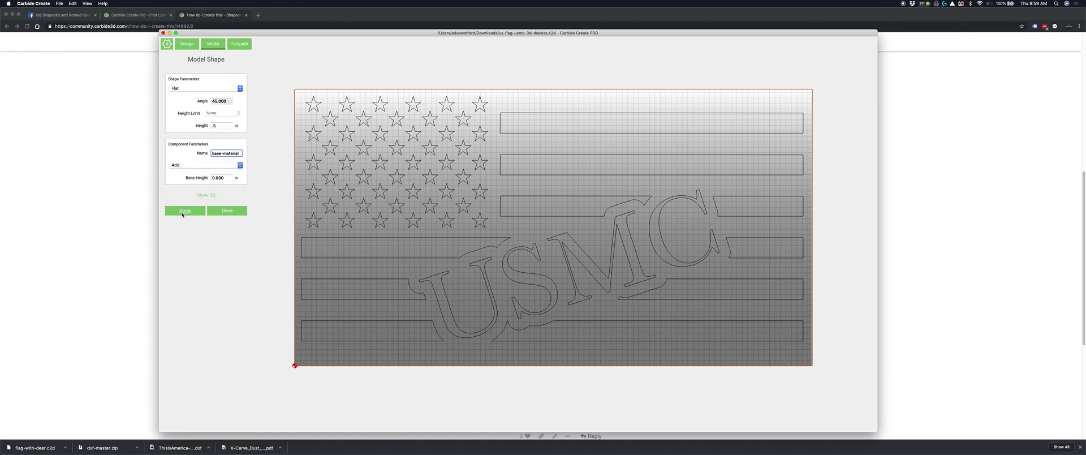
pyautogui.click(181, 211)
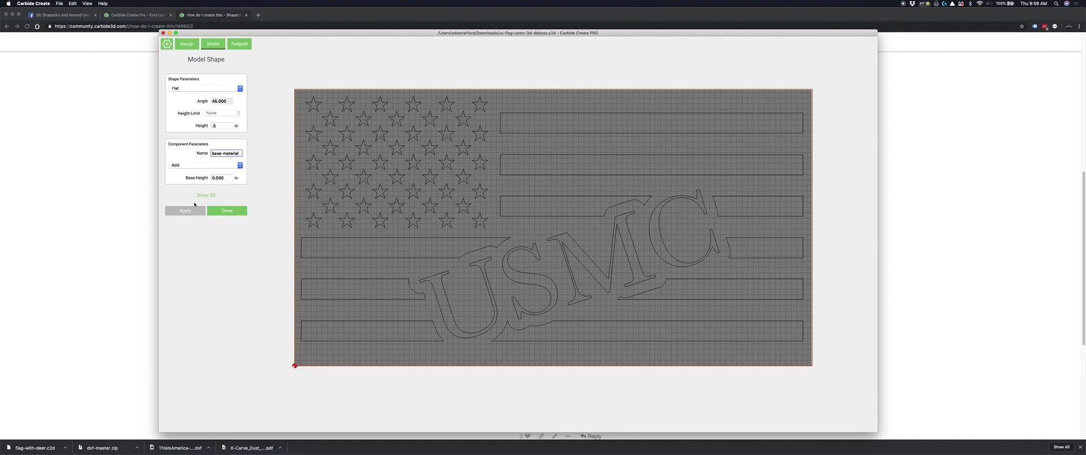
# Inspect the base slab in 3D, then return to 2D and finish the component
pyautogui.click(205, 195)
pyautogui.moveTo(679, 345); pyautogui.dragTo(510, 141)
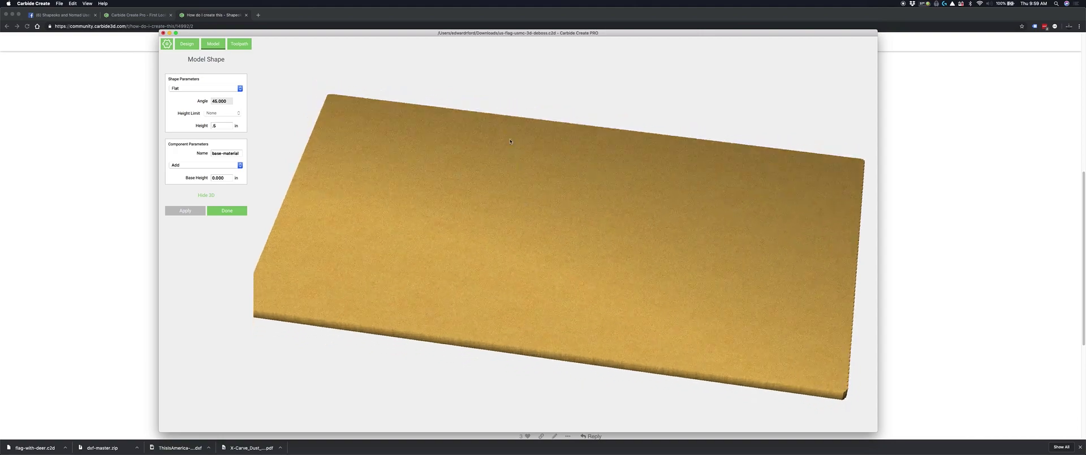
pyautogui.click(206, 195)
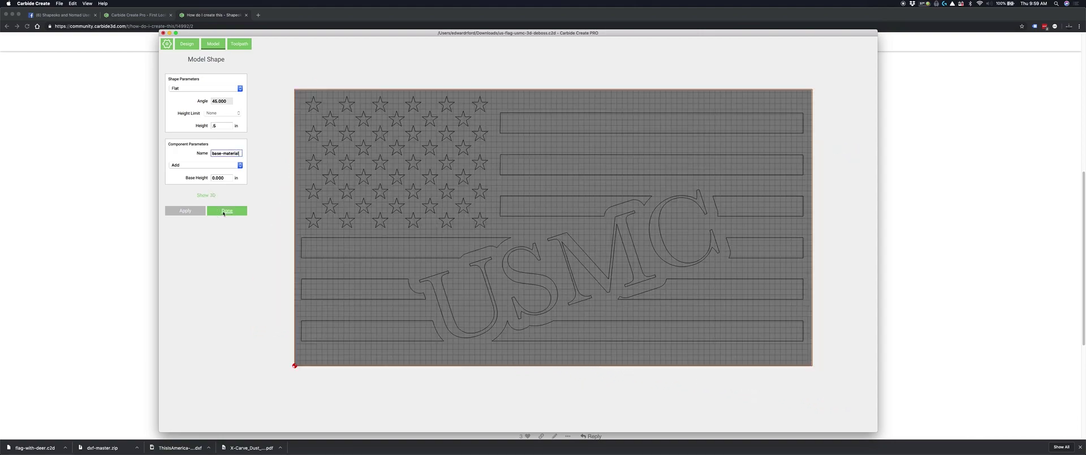
pyautogui.click(223, 213)
# Select all the stars and apply a Subtract model shape named stars
pyautogui.scroll(2, 412, 149)
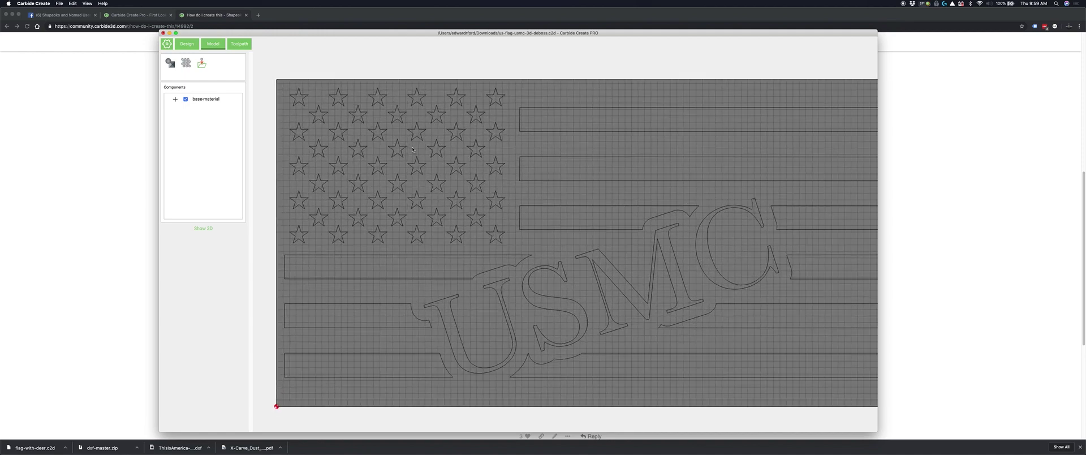
pyautogui.scroll(-1, 424, 162)
pyautogui.moveTo(502, 239); pyautogui.dragTo(305, 100)
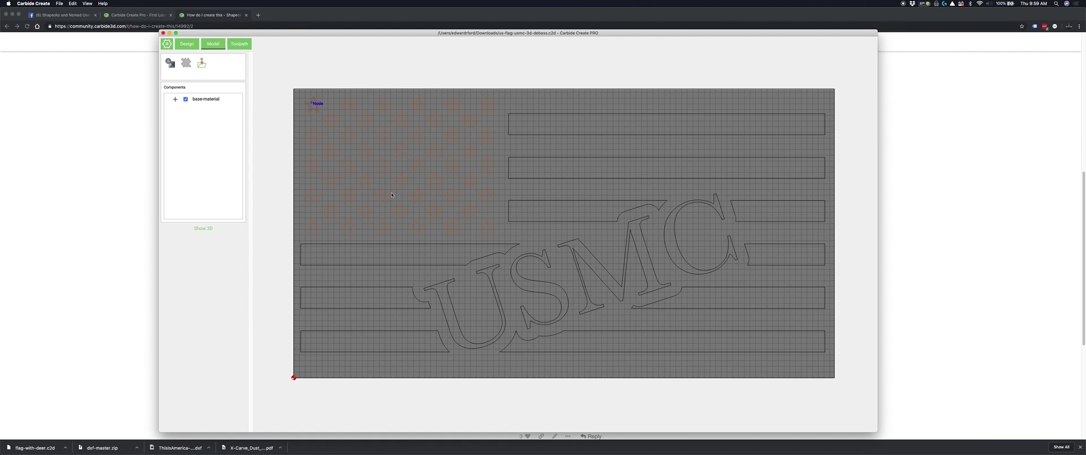
pyautogui.click(171, 64)
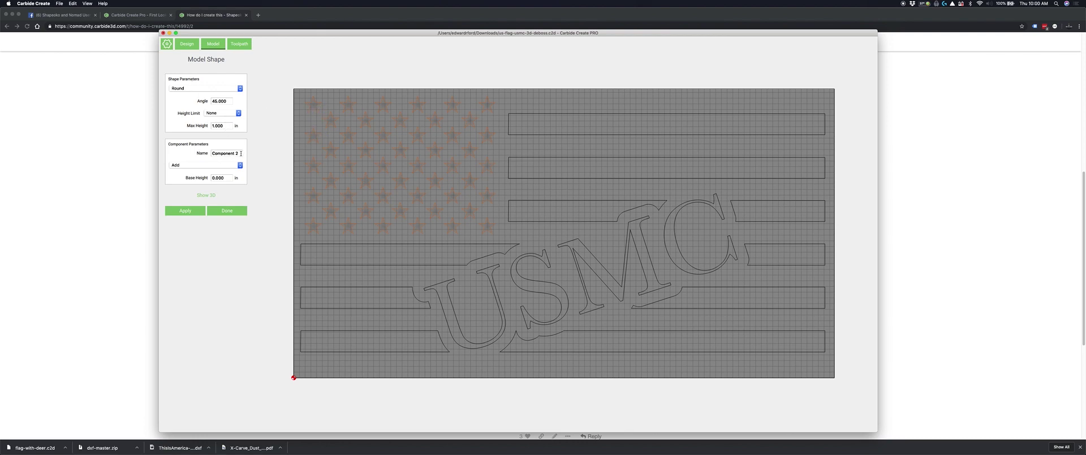
pyautogui.moveTo(239, 154); pyautogui.dragTo(212, 152)
pyautogui.press('BackSpace')
pyautogui.click(197, 165)
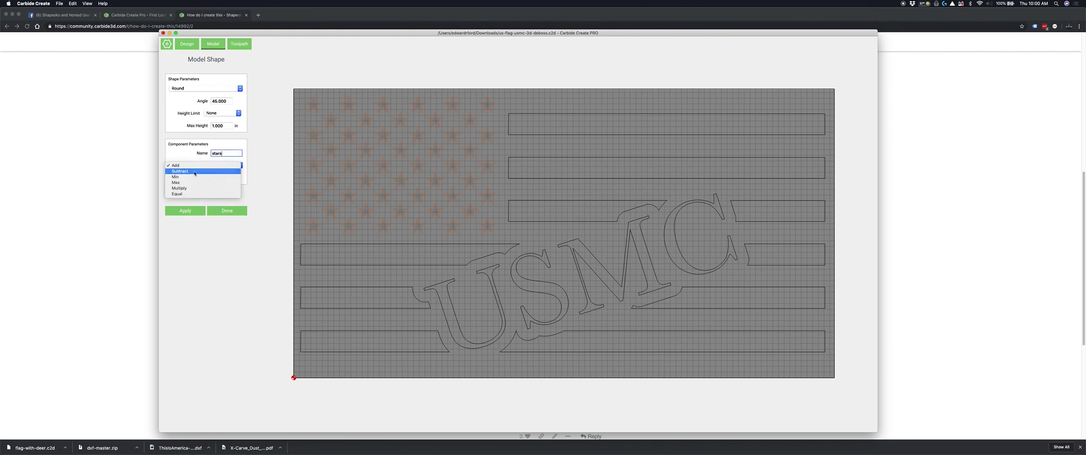
pyautogui.click(195, 173)
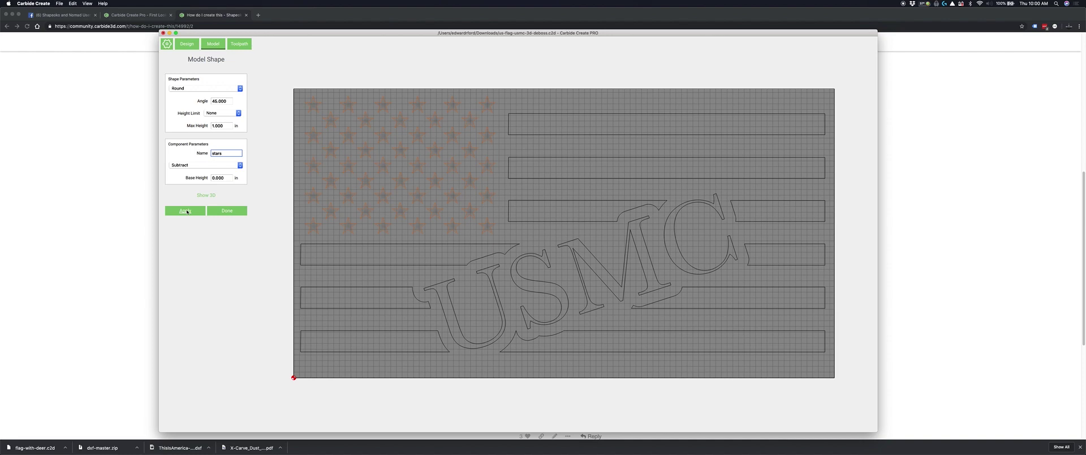
pyautogui.click(185, 210)
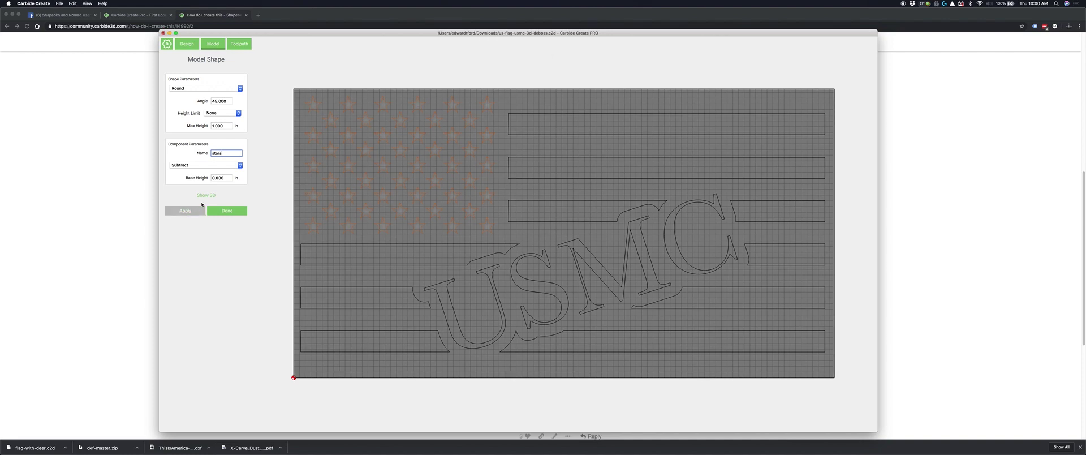
# Orbit the 3D preview of the carved stars, finish the component, and return to 2D
pyautogui.click(208, 195)
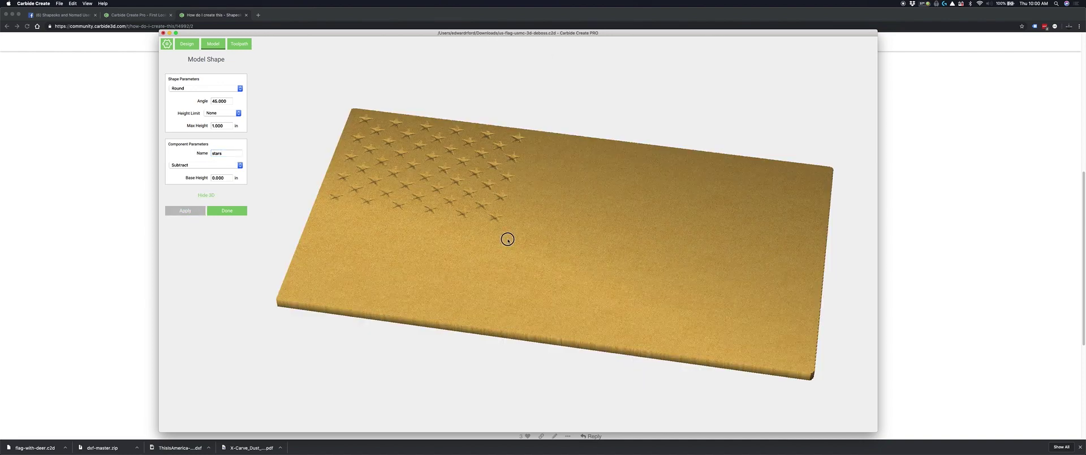
pyautogui.moveTo(507, 239); pyautogui.dragTo(402, 195)
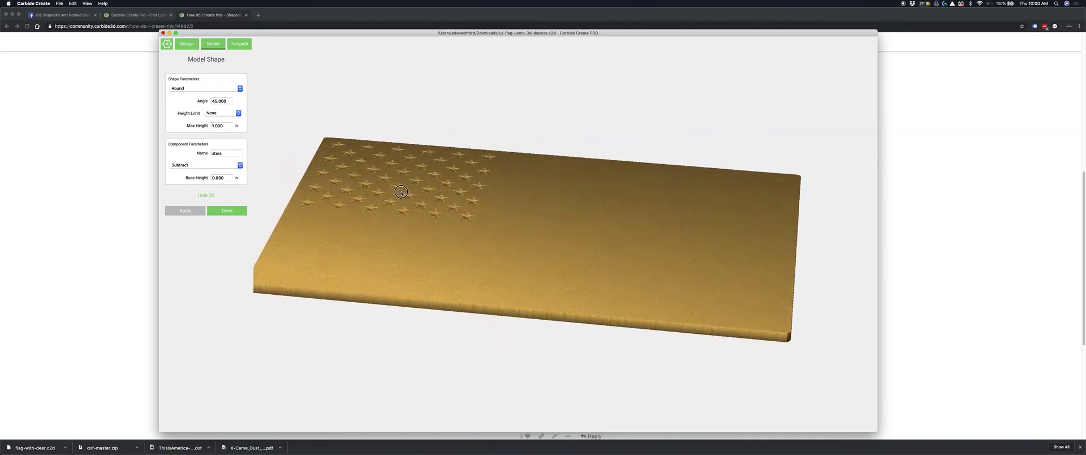
pyautogui.scroll(3, 342, 171)
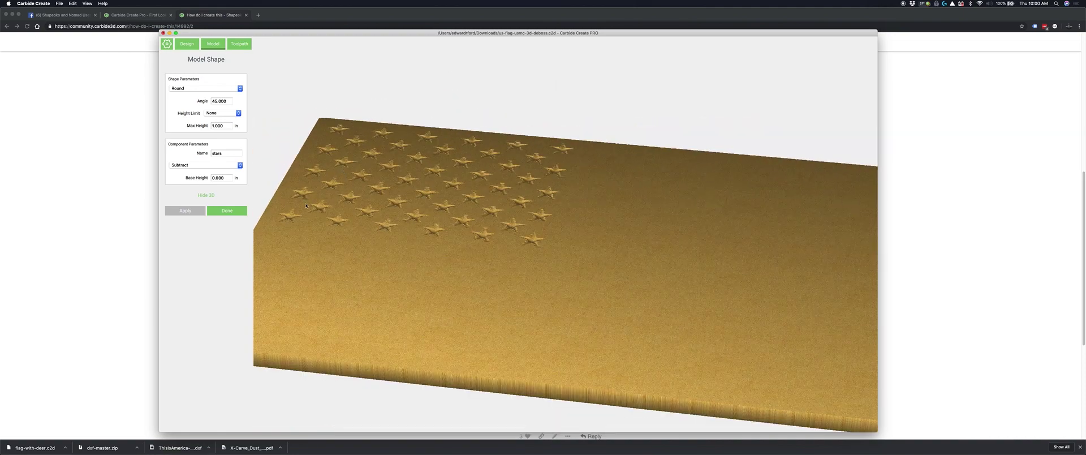
pyautogui.click(228, 211)
pyautogui.scroll(-5, 473, 230)
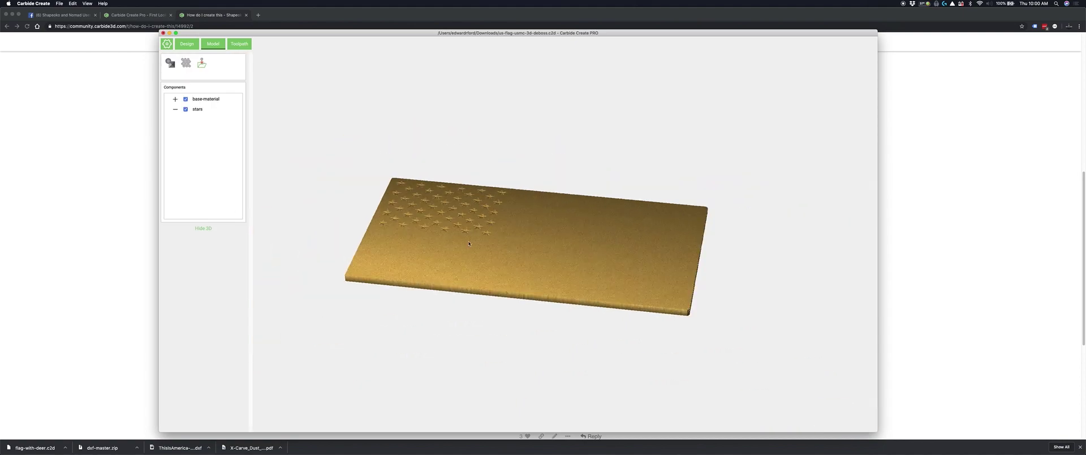
pyautogui.moveTo(494, 274); pyautogui.dragTo(483, 252)
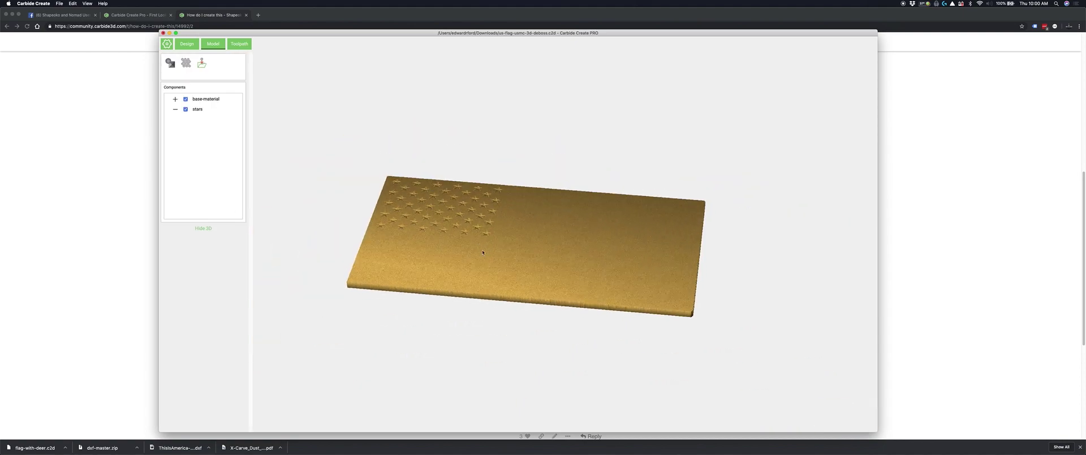
pyautogui.click(204, 228)
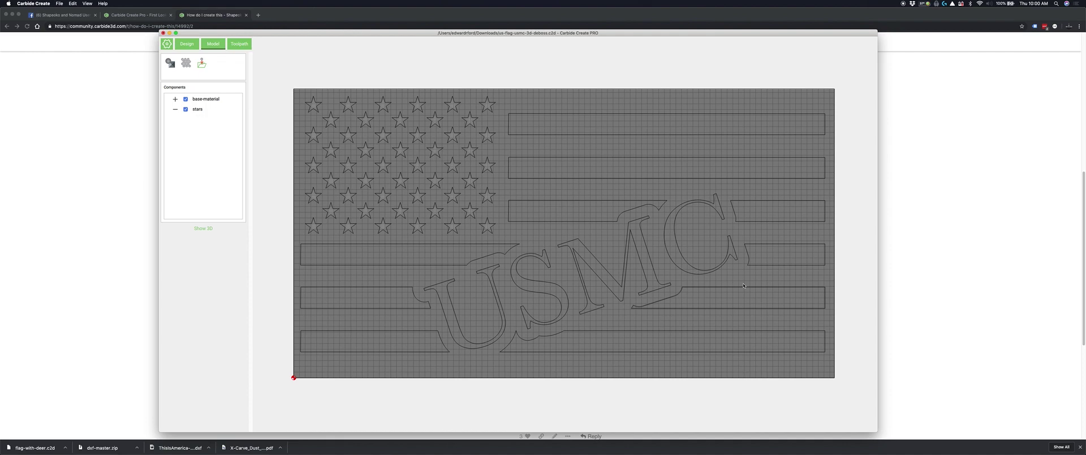
# Select all the stripe segments and the USMC lettering
pyautogui.moveTo(817, 359); pyautogui.dragTo(776, 98)
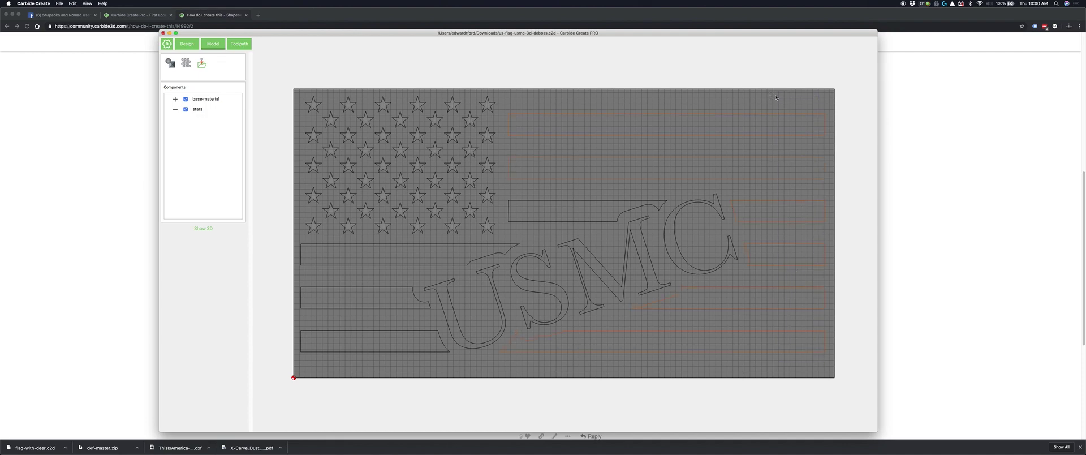
pyautogui.keyDown('shift'); pyautogui.click(547, 221); pyautogui.keyUp('shift')
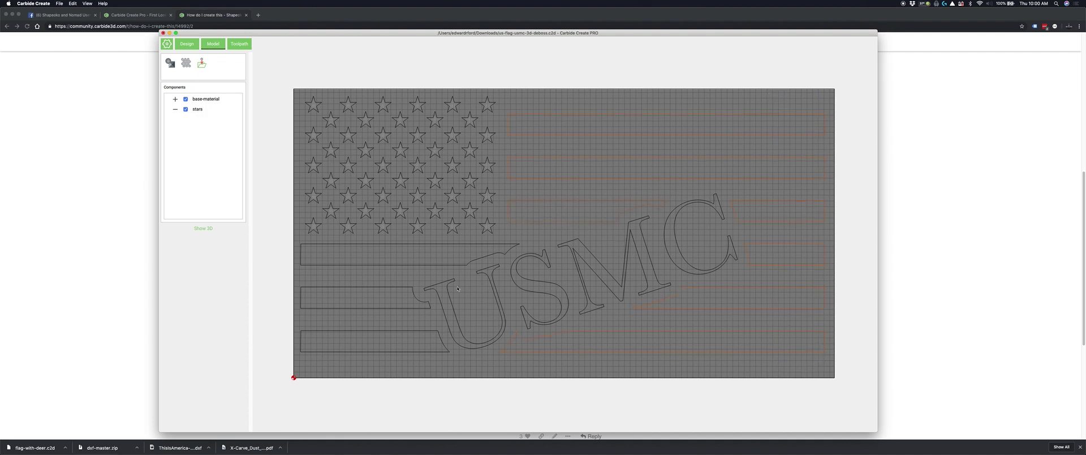
pyautogui.keyDown('shift'); pyautogui.click(400, 348); pyautogui.keyUp('shift')
pyautogui.keyDown('shift'); pyautogui.click(400, 308); pyautogui.keyUp('shift')
pyautogui.keyDown('shift'); pyautogui.click(406, 265); pyautogui.keyUp('shift')
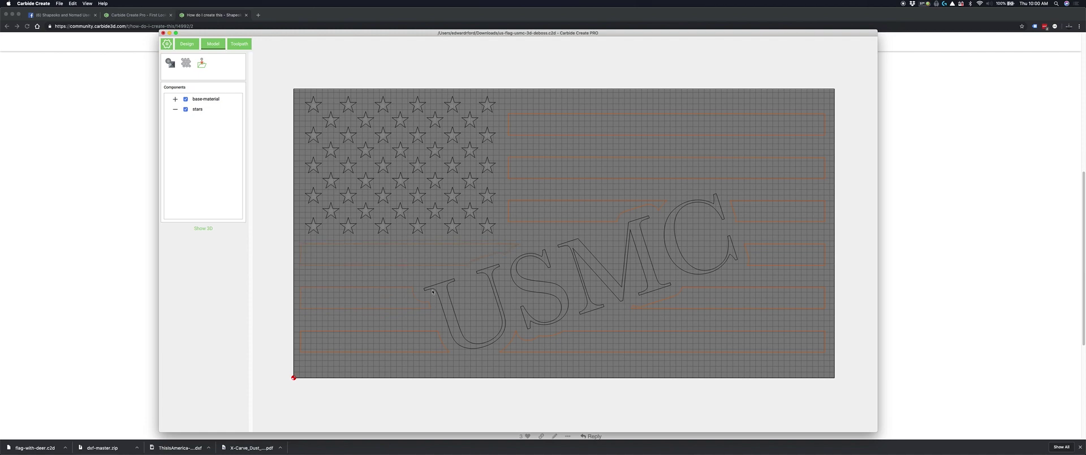
pyautogui.keyDown('shift'); pyautogui.click(457, 318); pyautogui.keyUp('shift')
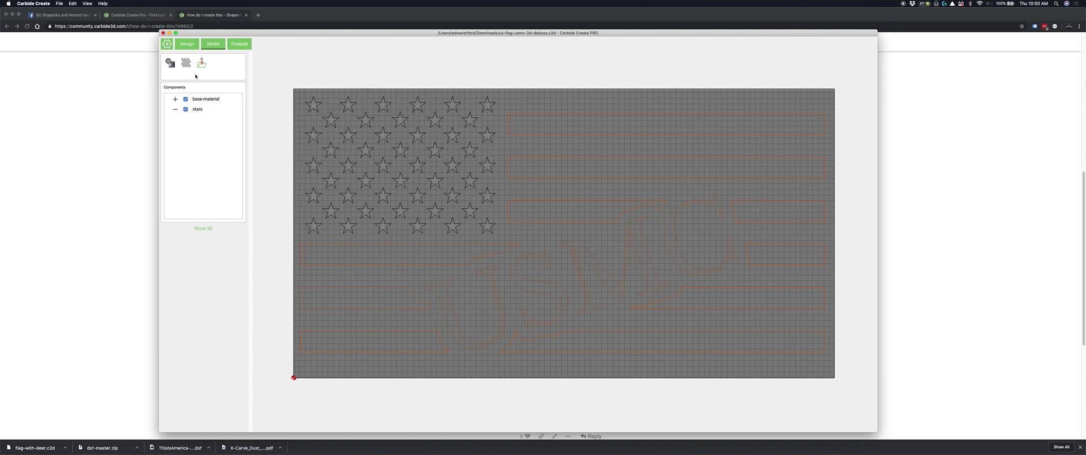
# Apply a Round, Subtract model shape named stripesandlogo to the stripes and lettering
pyautogui.click(171, 67)
pyautogui.click(169, 66)
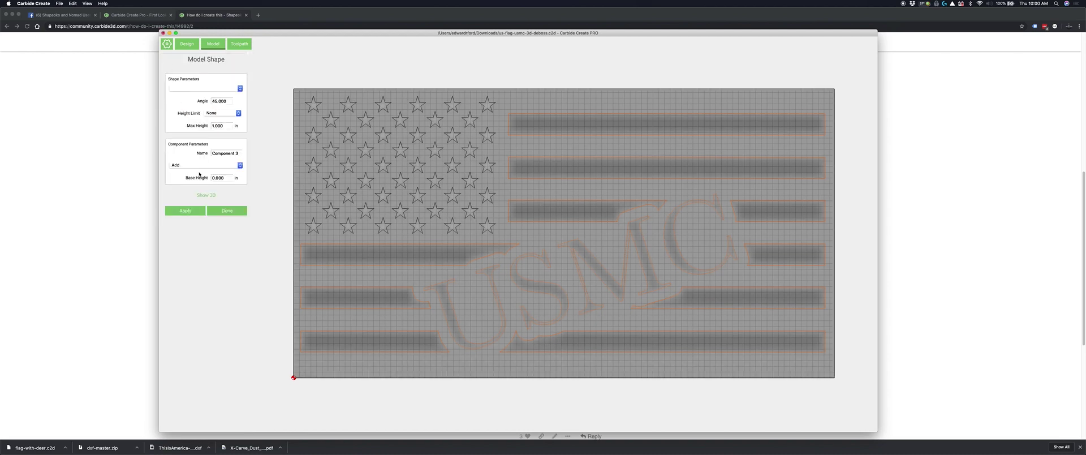
pyautogui.moveTo(239, 153); pyautogui.dragTo(213, 152)
pyautogui.press('BackSpace')
pyautogui.write('stripesandlogo')
pyautogui.click(188, 88)
pyautogui.click(184, 91)
pyautogui.click(194, 165)
pyautogui.click(189, 171)
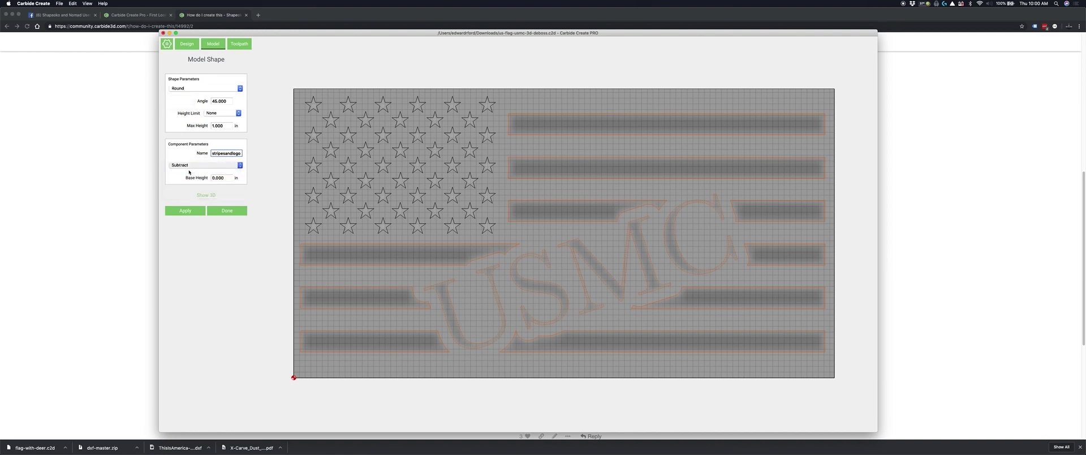
pyautogui.click(186, 211)
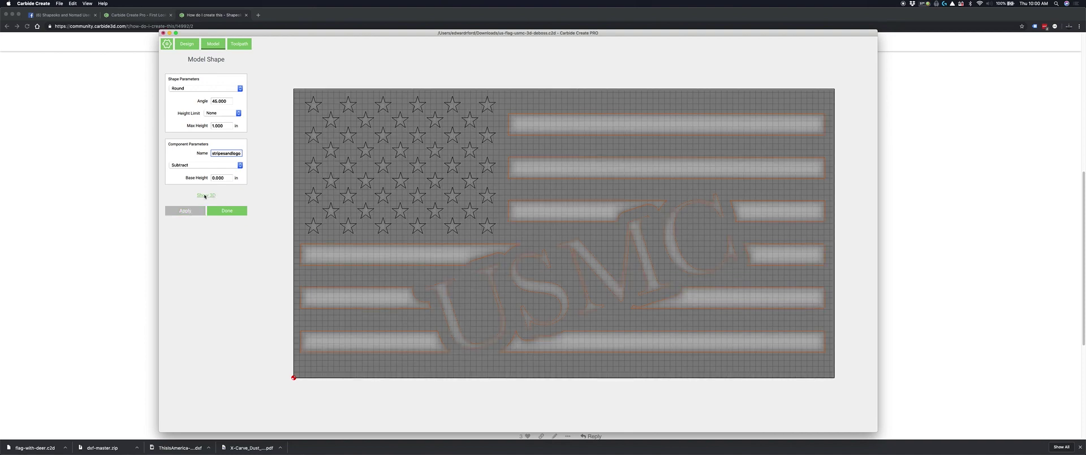
# Orbit the 3D preview of the carved stripes and logo, then return to 2D
pyautogui.click(205, 196)
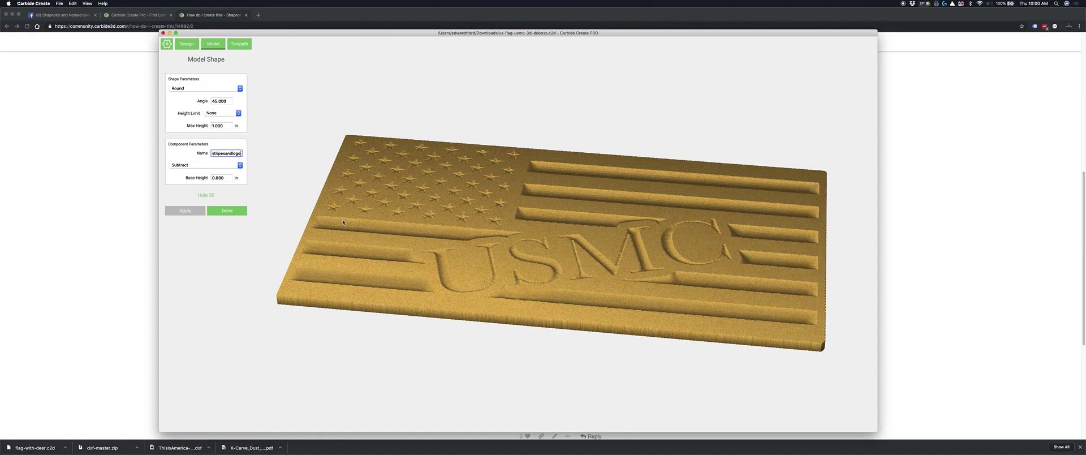
pyautogui.moveTo(610, 285); pyautogui.dragTo(651, 327)
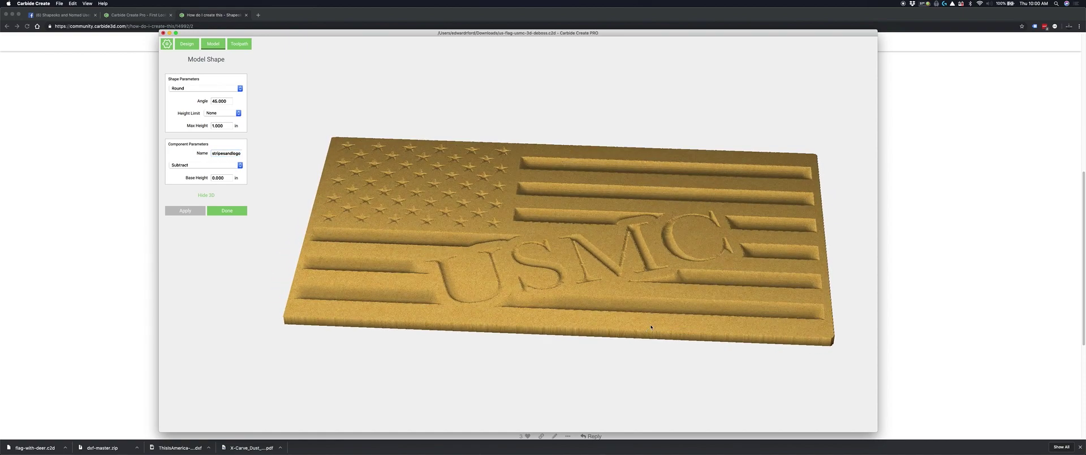
pyautogui.moveTo(681, 270)
pyautogui.mouseDown()
pyautogui.moveTo(695, 358)
pyautogui.moveTo(688, 274)
pyautogui.mouseUp()
pyautogui.click(206, 195)
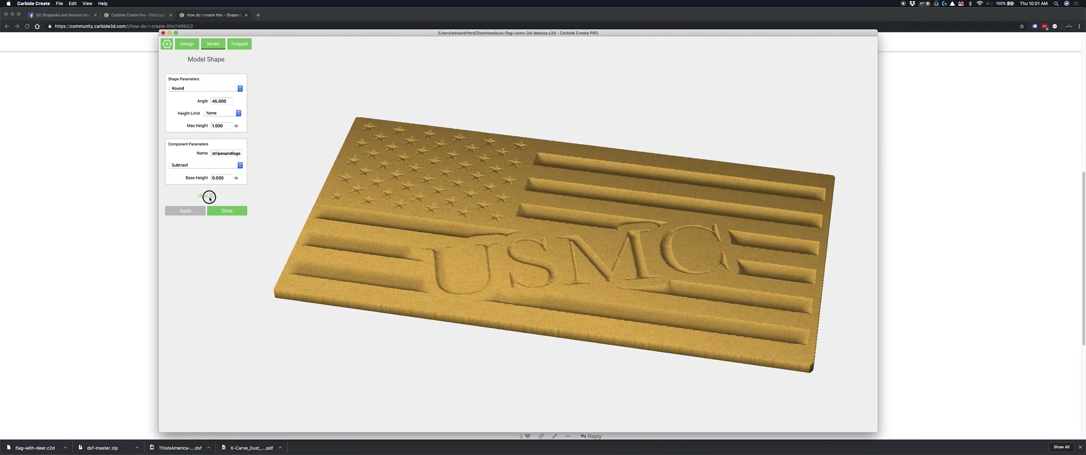
# Finish the stripesandlogo component and select the board's outer rectangle in the Toolpath workspace
pyautogui.click(225, 211)
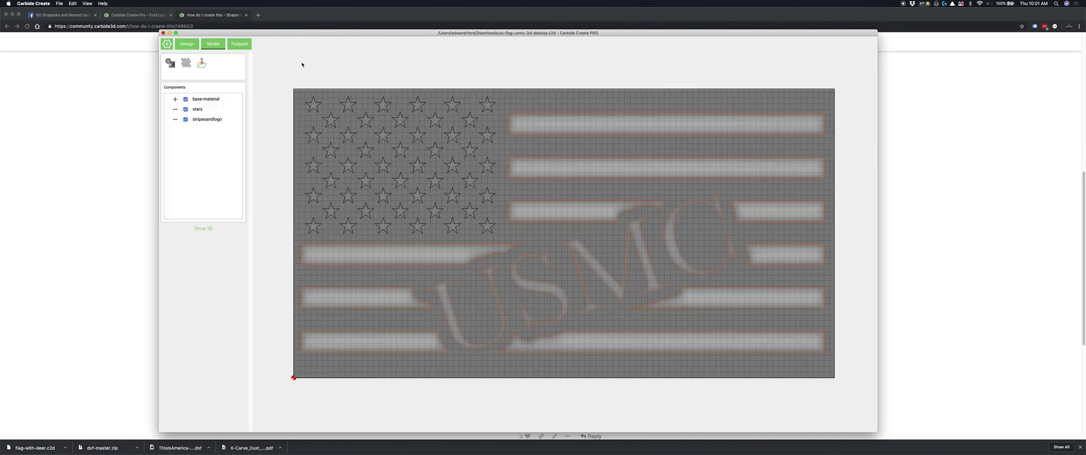
pyautogui.click(239, 44)
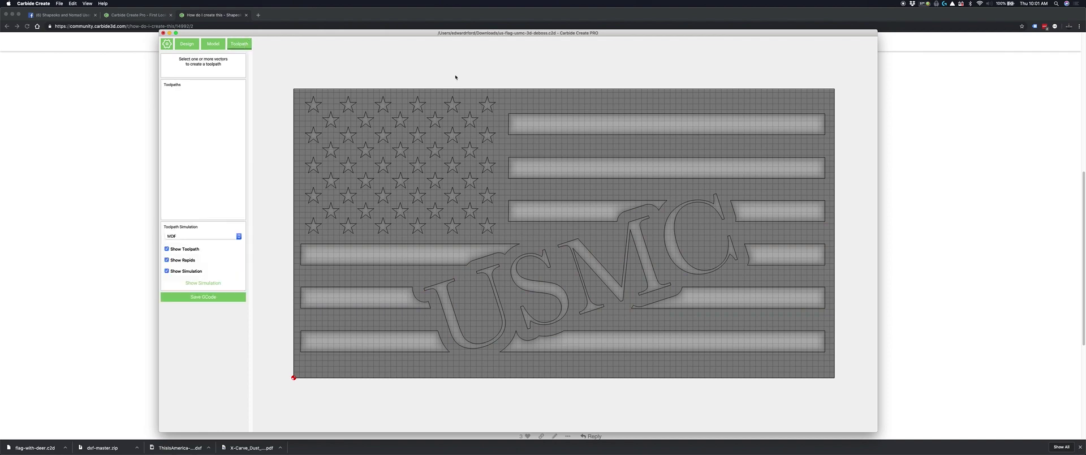
pyautogui.click(503, 89)
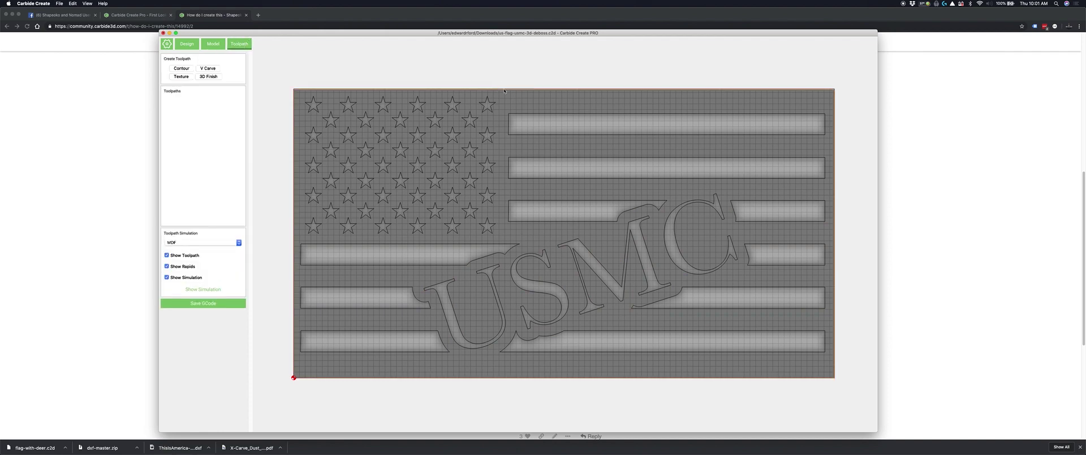
# Create a 3D finish toolpath using the #201 0.250 in end mill
pyautogui.click(209, 77)
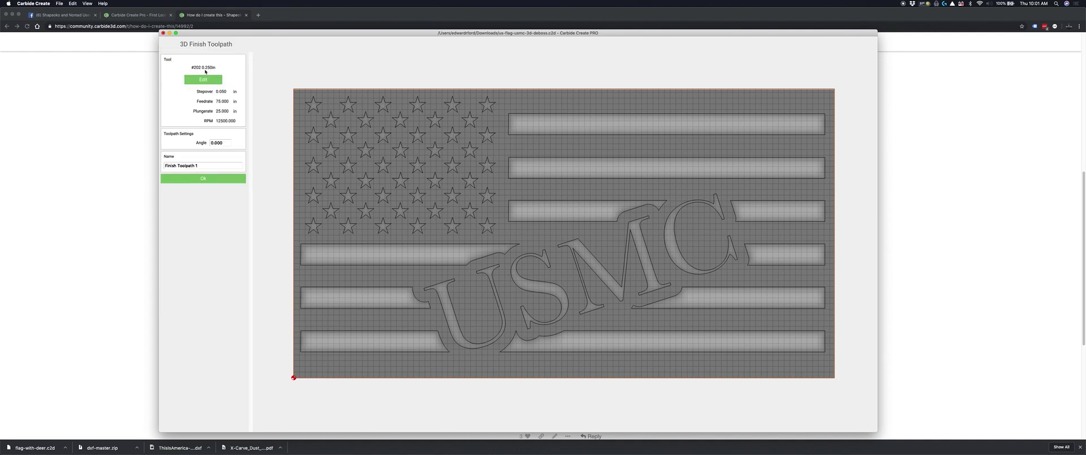
pyautogui.click(205, 80)
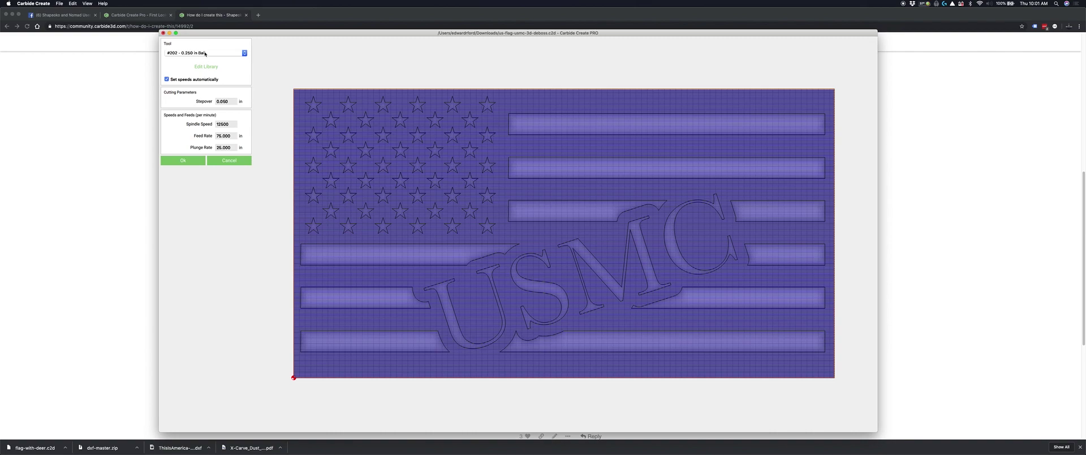
pyautogui.click(205, 53)
pyautogui.click(204, 48)
pyautogui.click(182, 160)
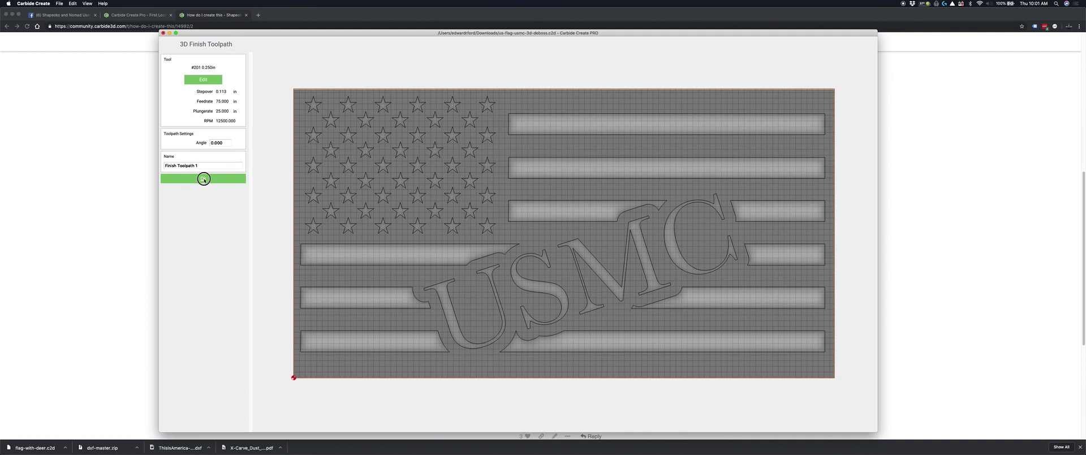
pyautogui.click(204, 178)
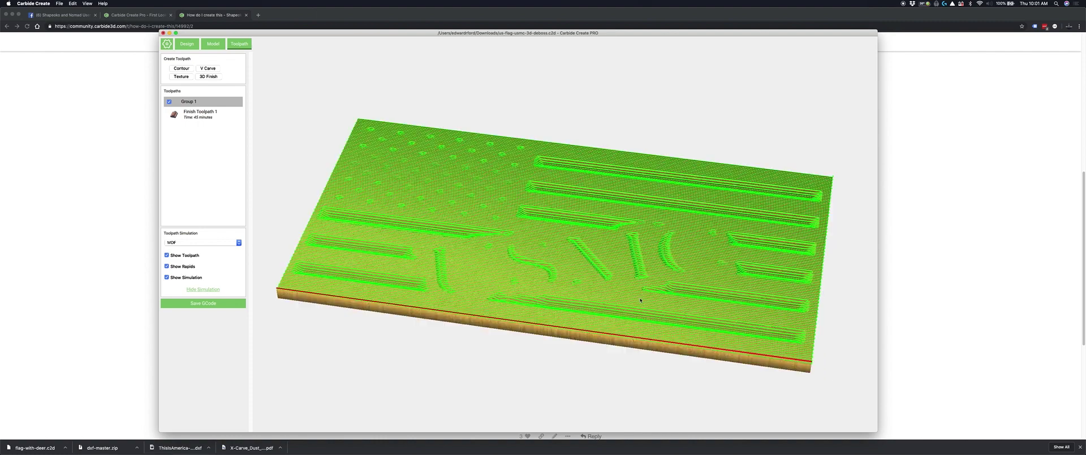
# Hide the toolpath lines, orbit and zoom the simulated carve, then close the simulation
pyautogui.moveTo(601, 300); pyautogui.dragTo(586, 263)
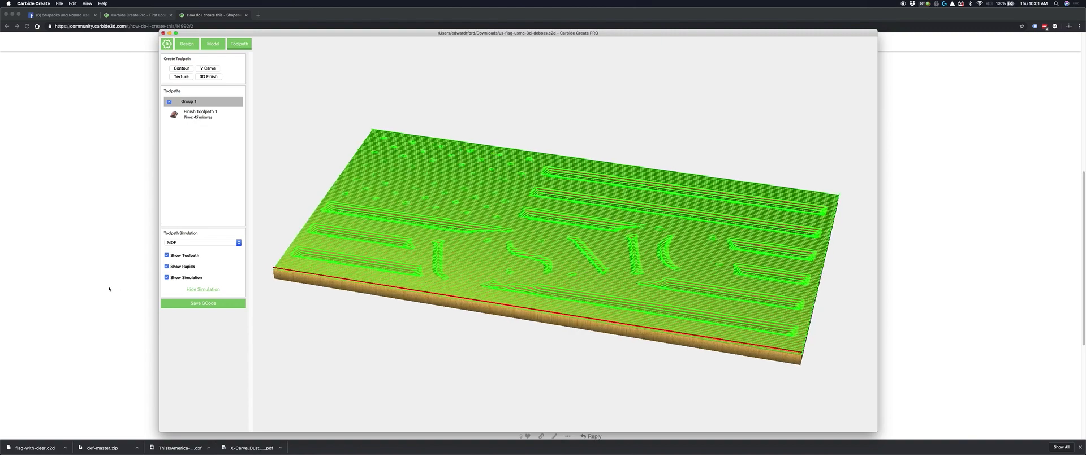
pyautogui.click(187, 256)
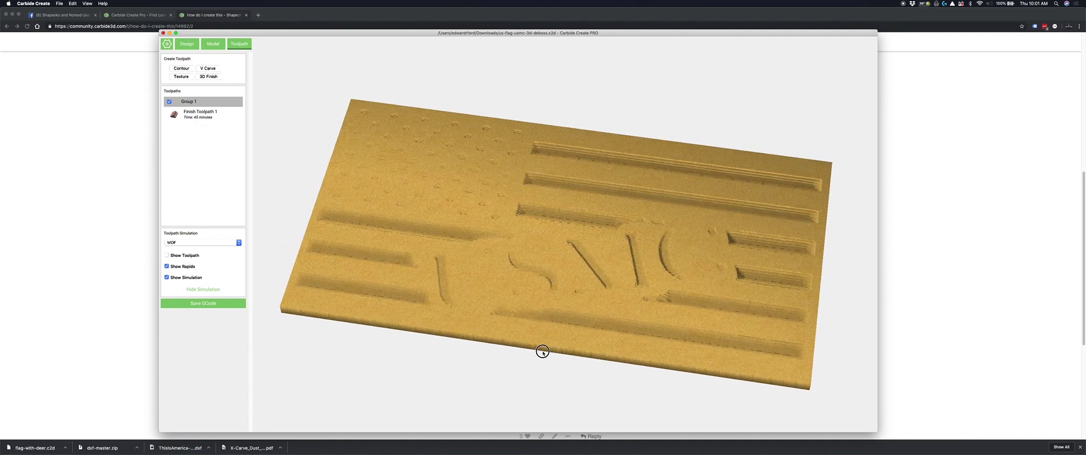
pyautogui.moveTo(542, 351); pyautogui.dragTo(532, 251)
pyautogui.moveTo(351, 271); pyautogui.dragTo(436, 181)
pyautogui.scroll(5, 416, 181)
pyautogui.scroll(3, 417, 182)
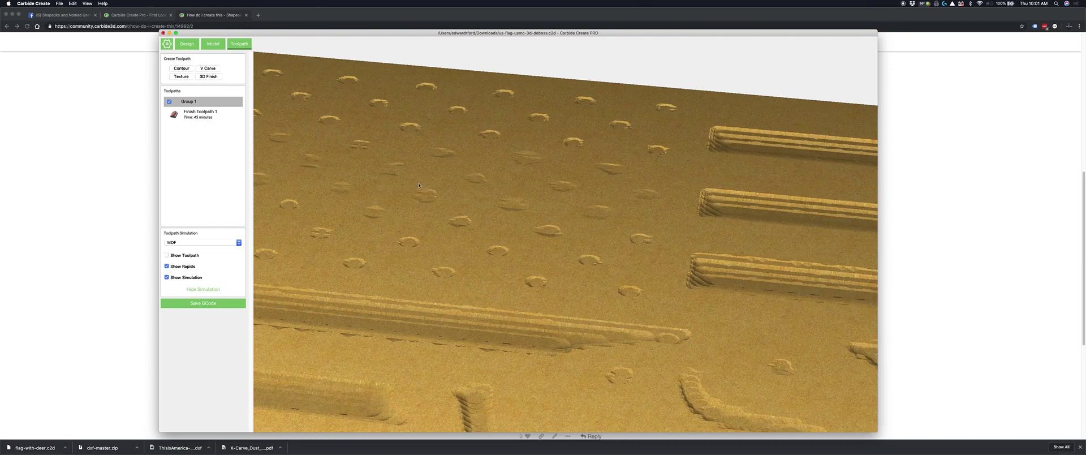
pyautogui.scroll(-5, 423, 188)
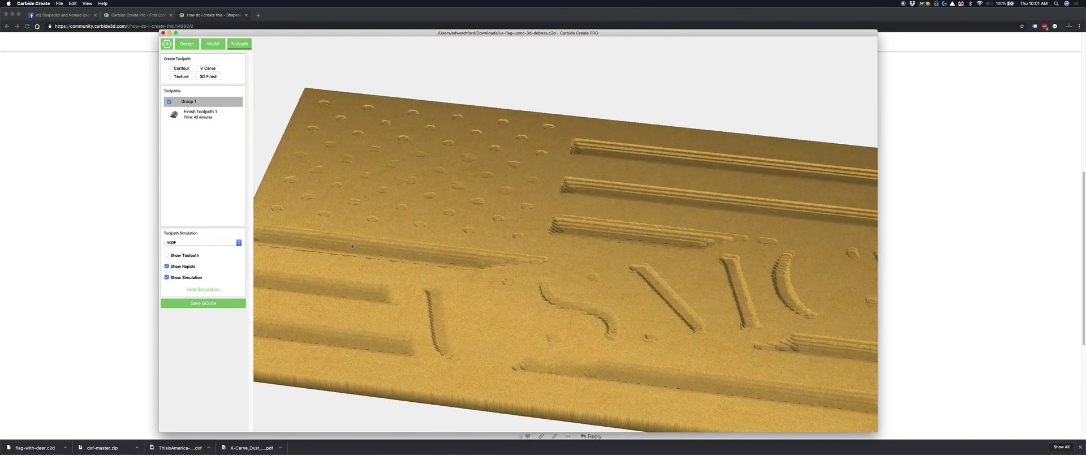
pyautogui.click(209, 290)
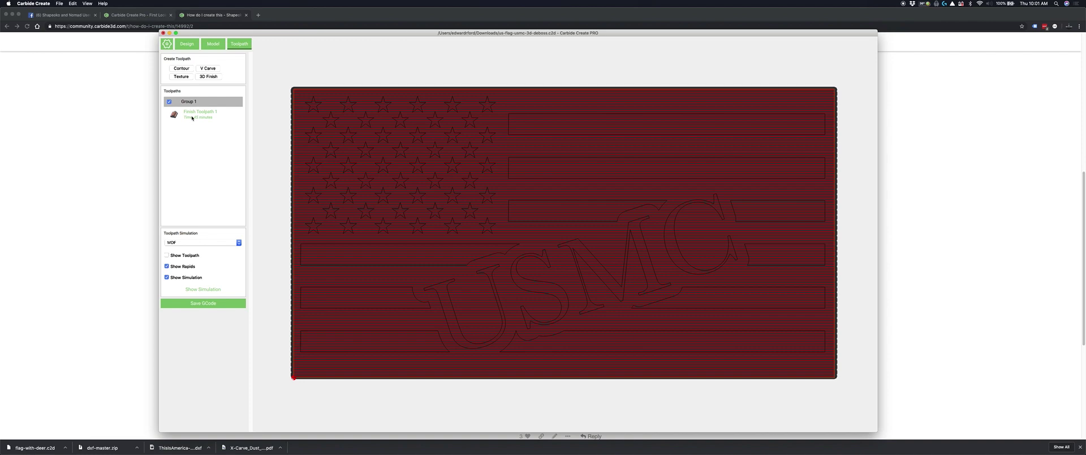
# Swap Finish Toolpath 1's tool to the #102 0.125 in end mill
pyautogui.click(192, 114)
pyautogui.click(206, 81)
pyautogui.click(212, 53)
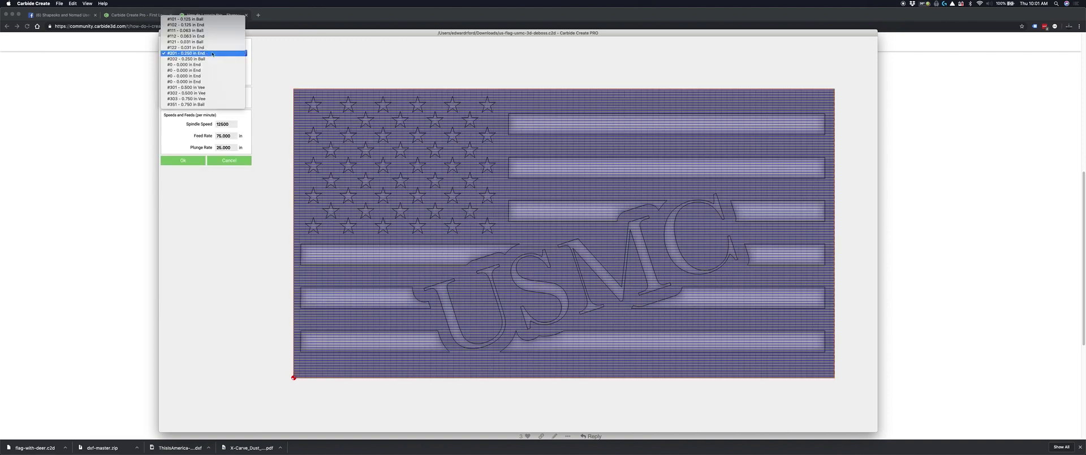
pyautogui.click(207, 25)
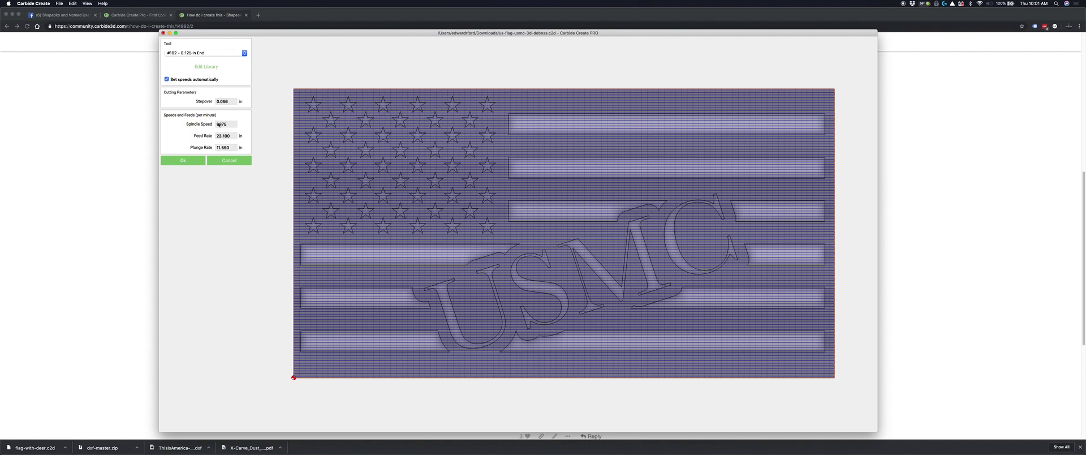
# Turn off automatic speeds, set feed 40, plunge 20, stepover 0.063, and save
pyautogui.click(169, 80)
pyautogui.doubleClick(226, 136)
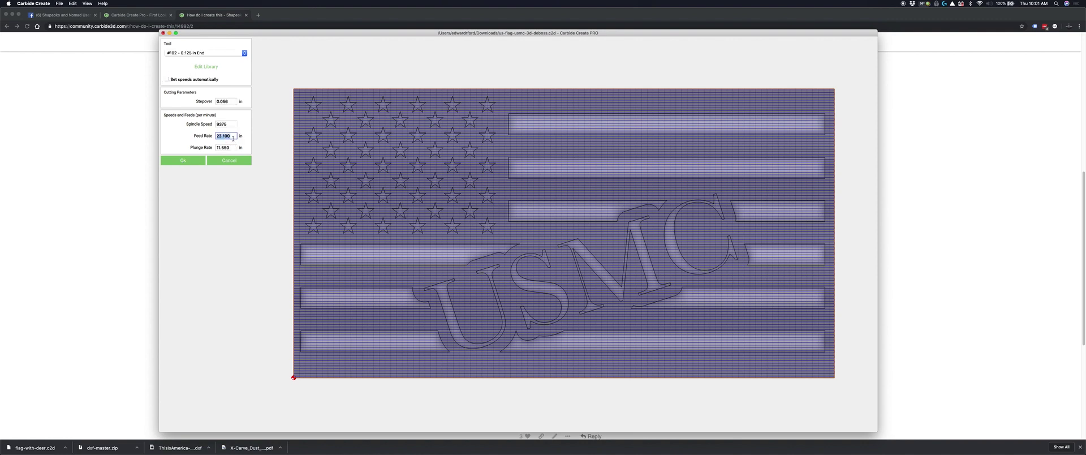
pyautogui.write('40')
pyautogui.press('Tab')
pyautogui.write('2')
pyautogui.click(225, 102)
pyautogui.write('63')
pyautogui.click(183, 161)
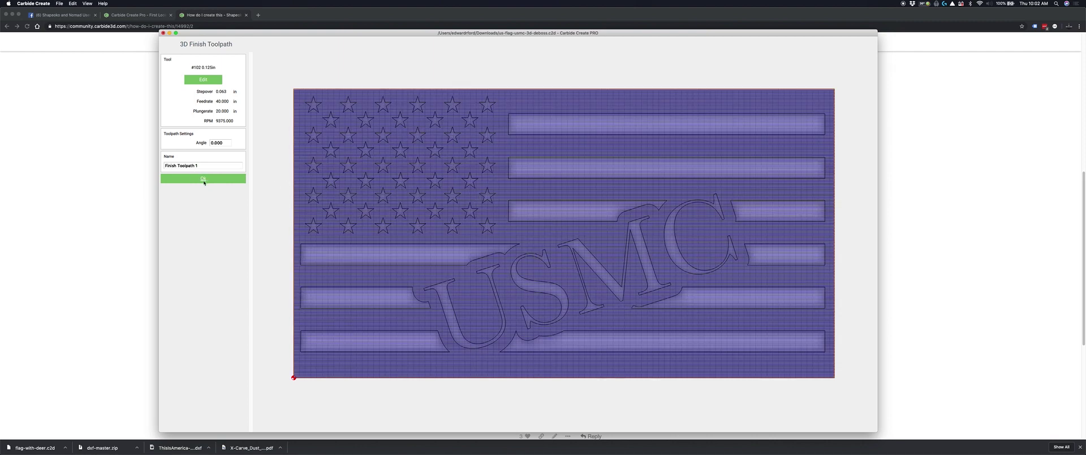
pyautogui.click(204, 180)
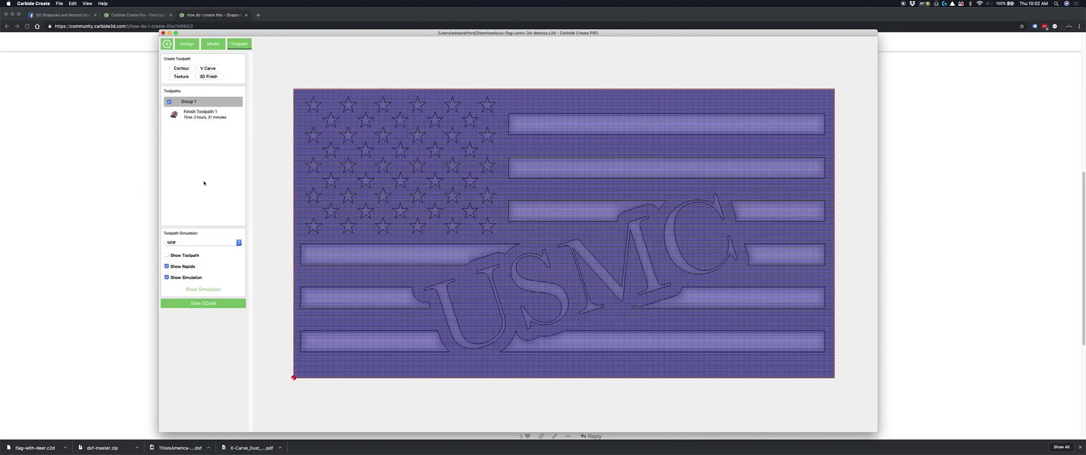
# Simulate the 0.125 in finish carve, orbit and zoom to inspect it, then close the simulation
pyautogui.click(204, 290)
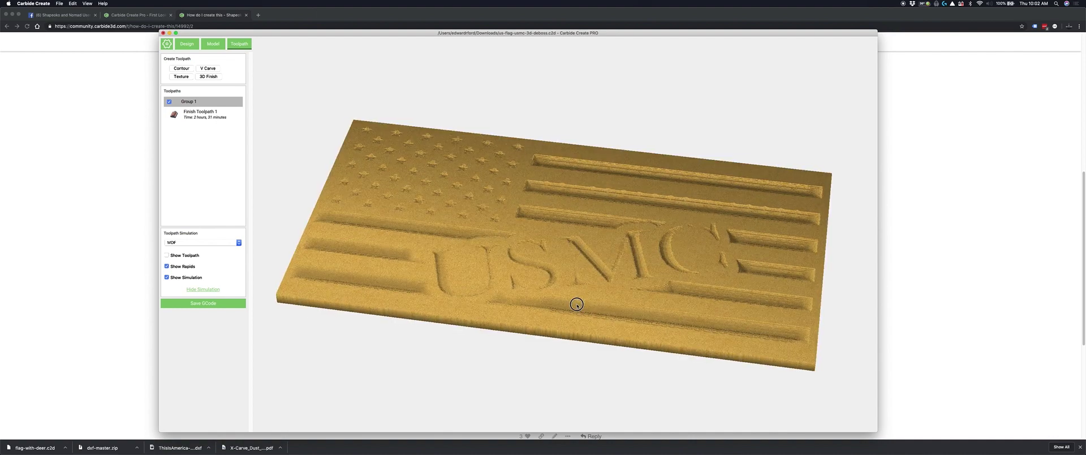
pyautogui.moveTo(574, 303); pyautogui.dragTo(593, 331)
pyautogui.scroll(5, 582, 274)
pyautogui.scroll(-5, 582, 274)
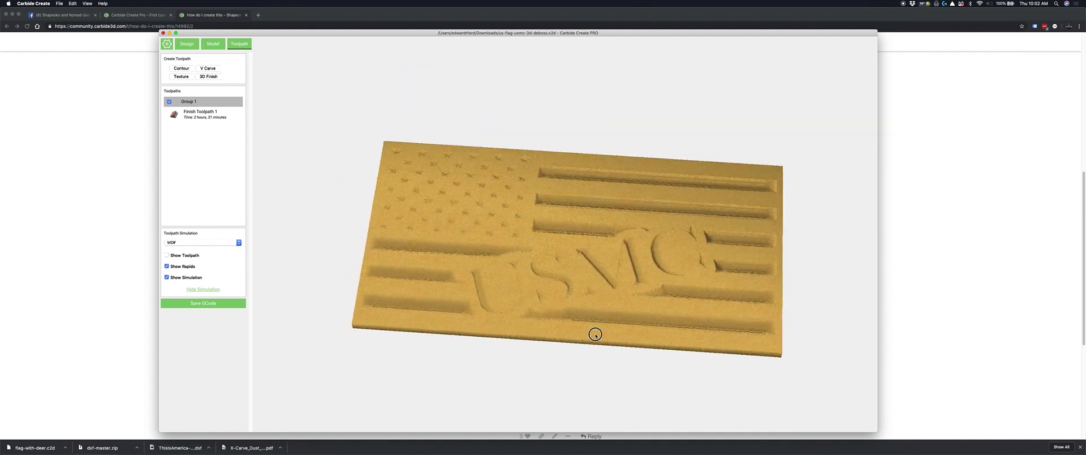
pyautogui.scroll(6, 500, 196)
pyautogui.scroll(-5, 500, 195)
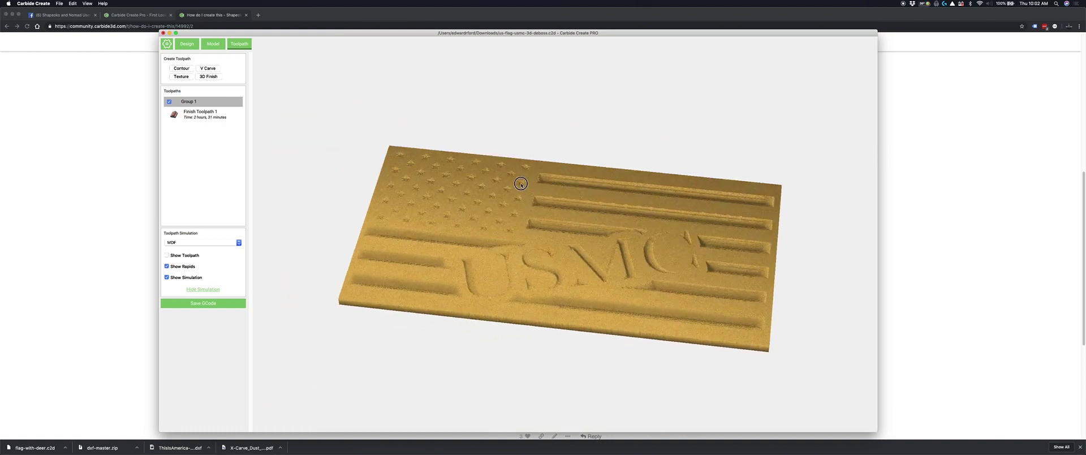
pyautogui.scroll(4, 456, 199)
pyautogui.click(215, 290)
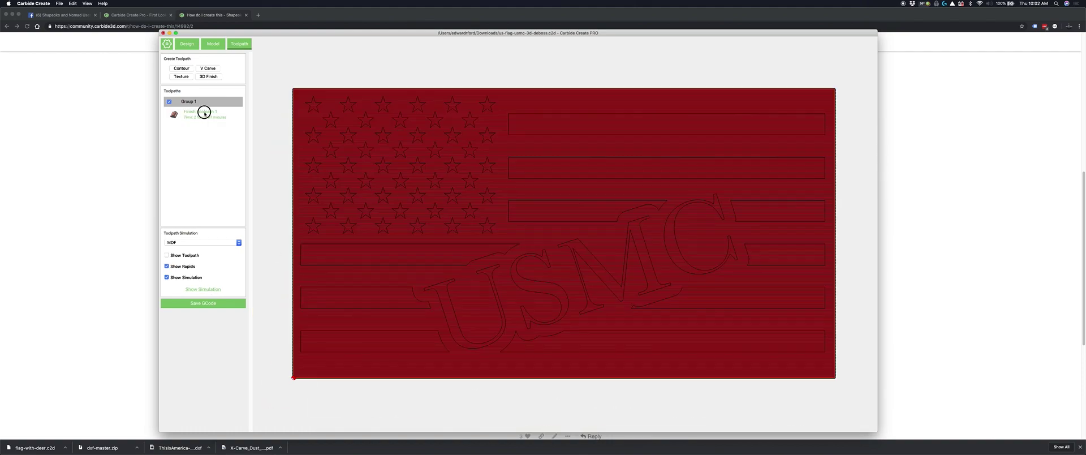
# Delete Finish Toolpath 1 and select all the stars
pyautogui.rightClick(204, 113)
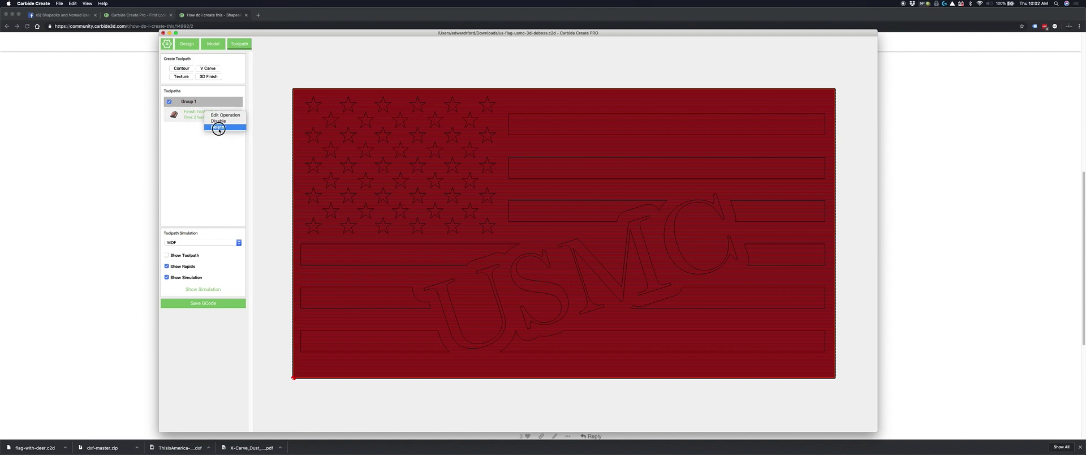
pyautogui.click(217, 126)
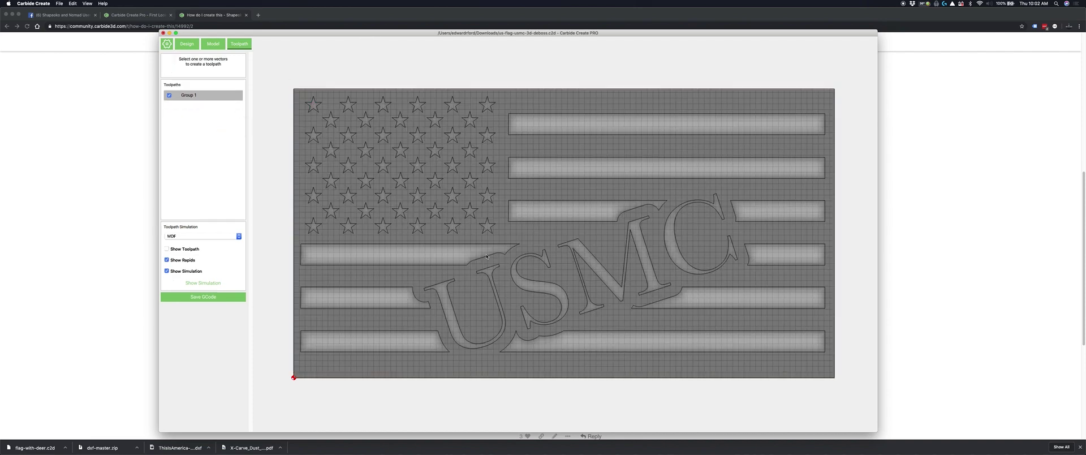
pyautogui.moveTo(499, 240); pyautogui.dragTo(304, 96)
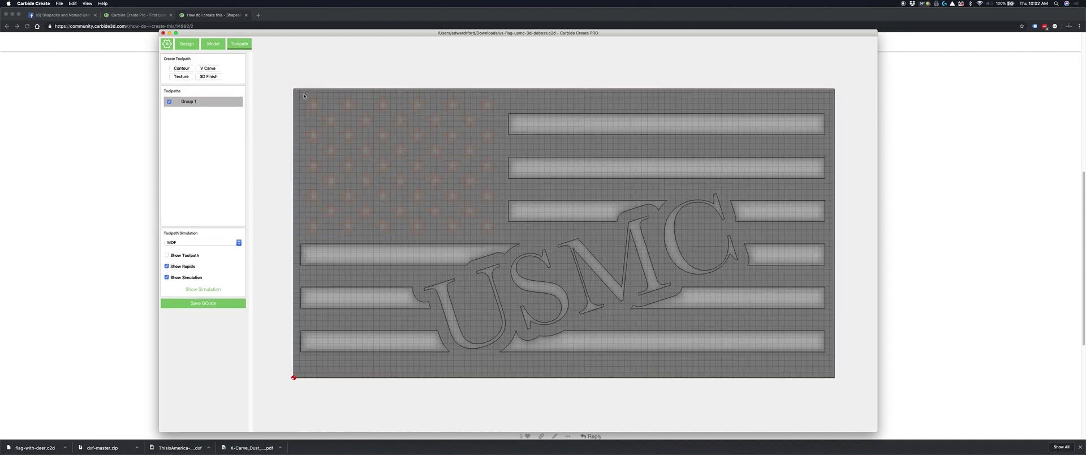
# Create a 3D finish toolpath named stars with the #112 0.063 in end mill
pyautogui.click(207, 77)
pyautogui.click(208, 54)
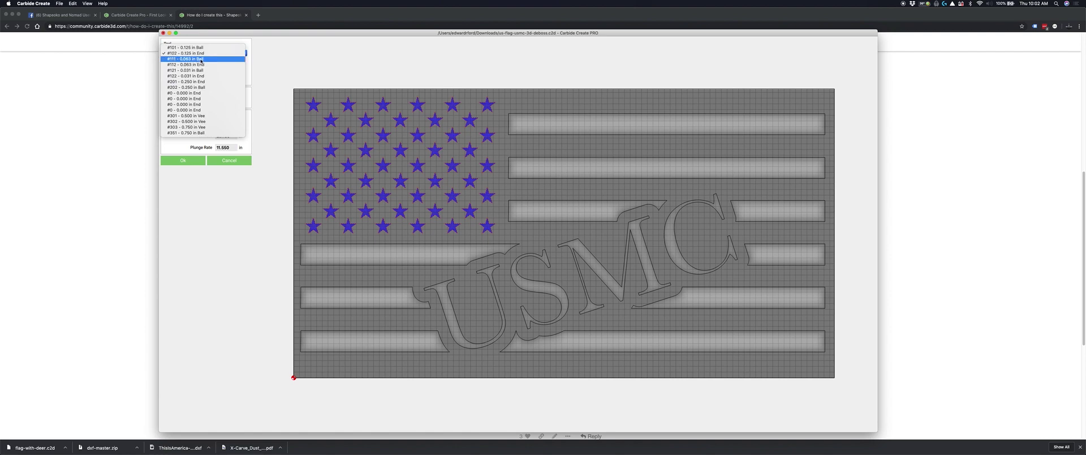
pyautogui.click(202, 65)
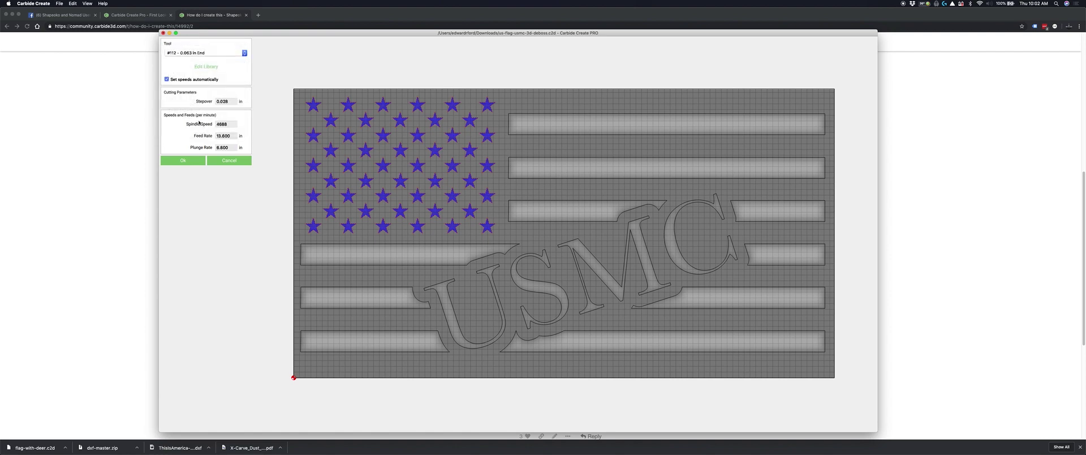
pyautogui.click(183, 161)
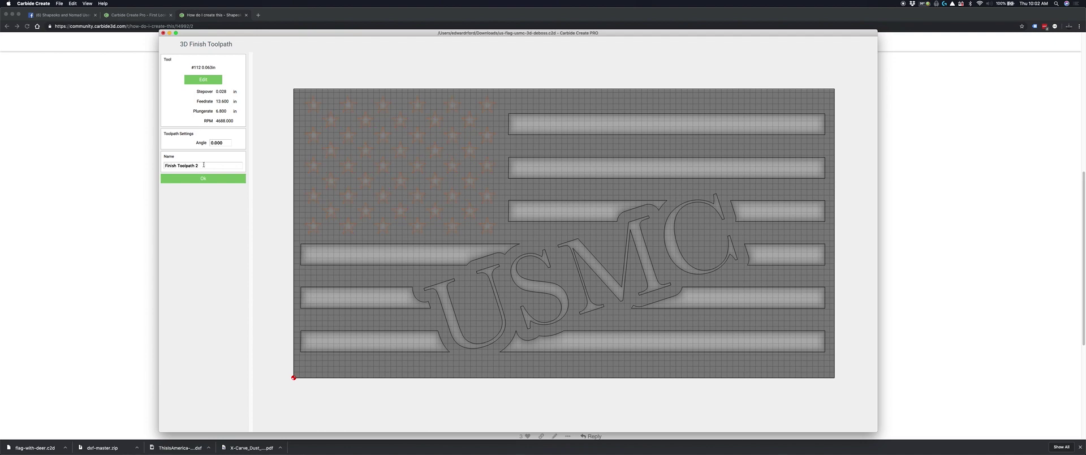
pyautogui.tripleClick(189, 164)
pyautogui.write('stars')
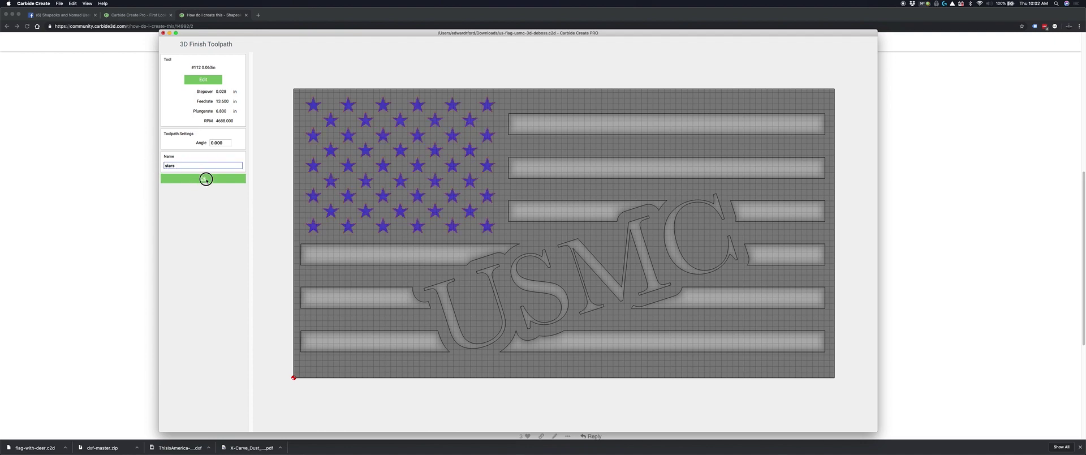
pyautogui.click(205, 178)
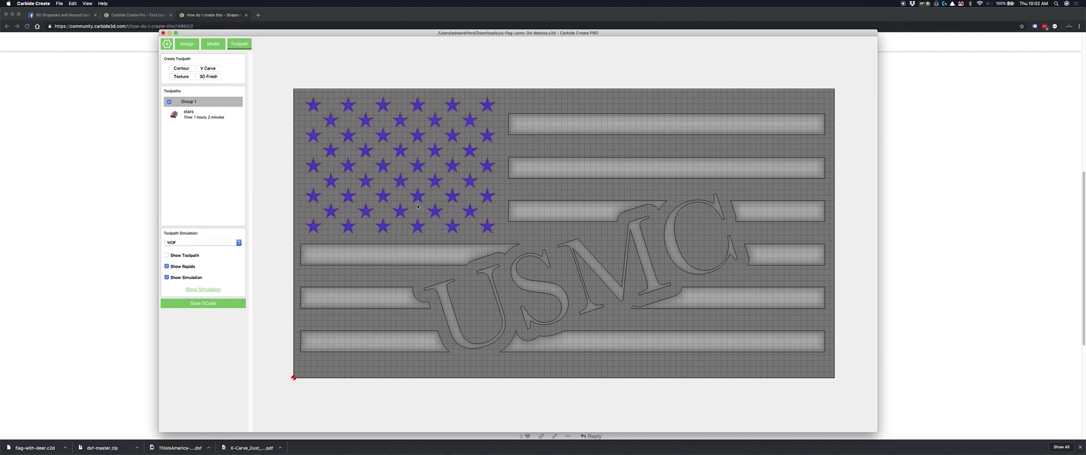
# Preview the stars carve in simulation, close it, and deselect the stars
pyautogui.scroll(5, 429, 202)
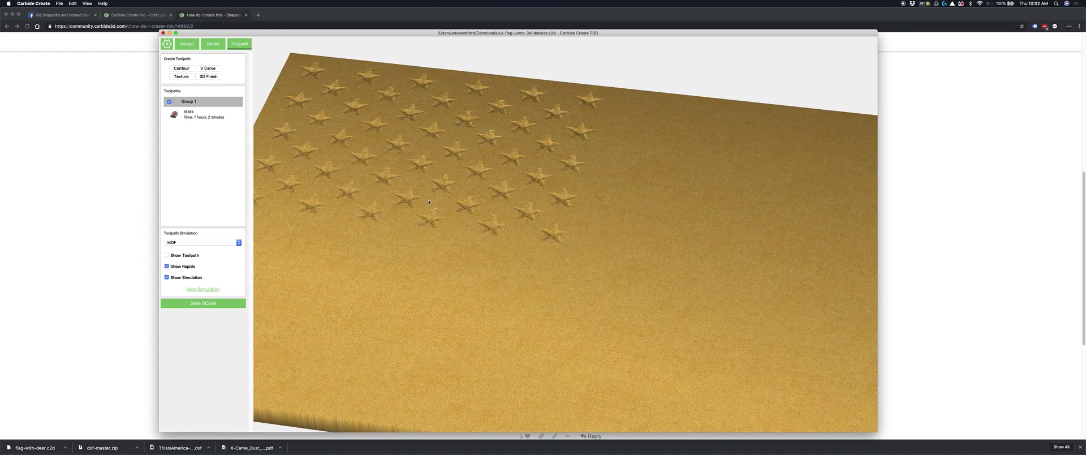
pyautogui.scroll(-5, 429, 202)
pyautogui.click(202, 289)
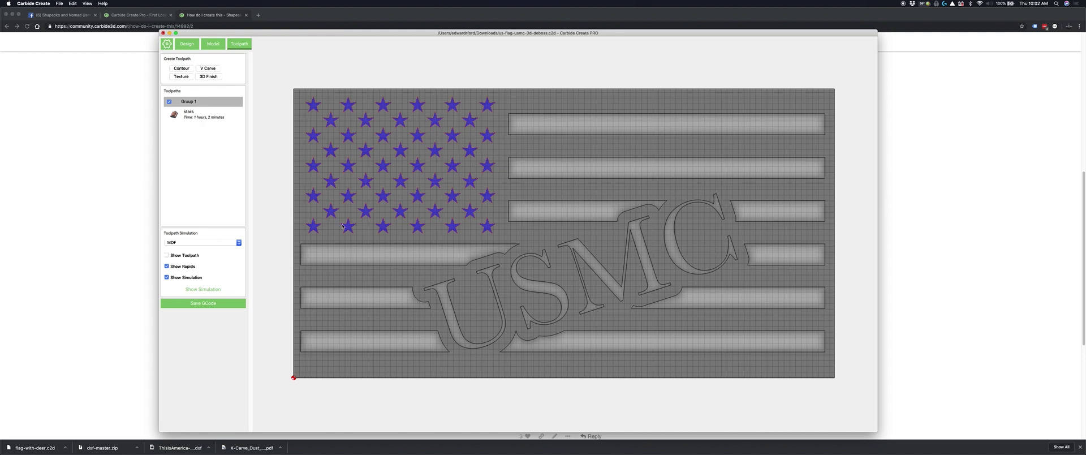
pyautogui.click(286, 157)
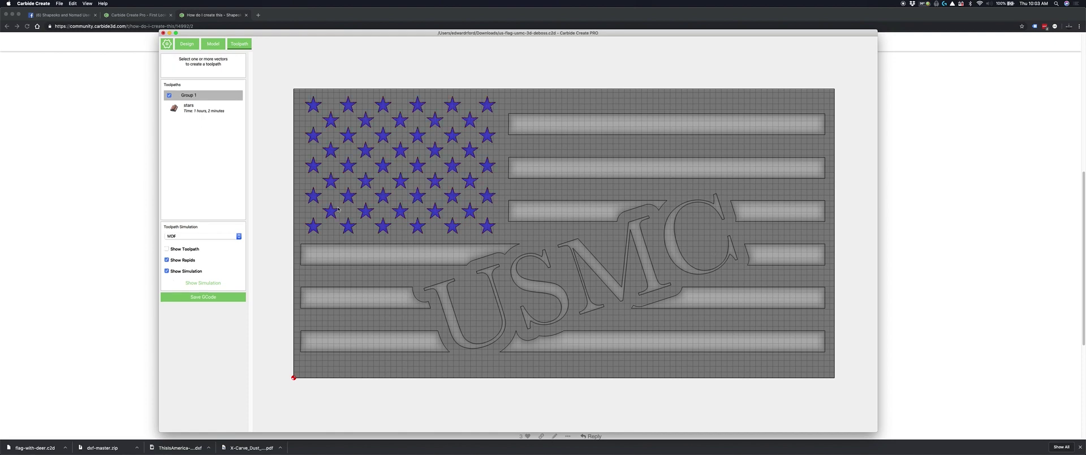
# Create a 3D finish toolpath named logo for the USMC lettering
pyautogui.click(452, 309)
pyautogui.click(207, 76)
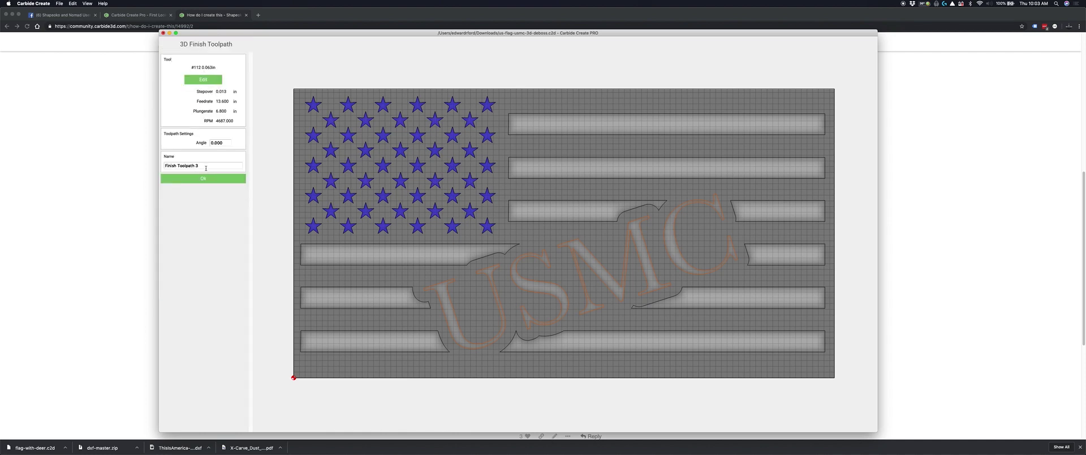
pyautogui.moveTo(206, 168); pyautogui.dragTo(161, 165)
pyautogui.write('logo')
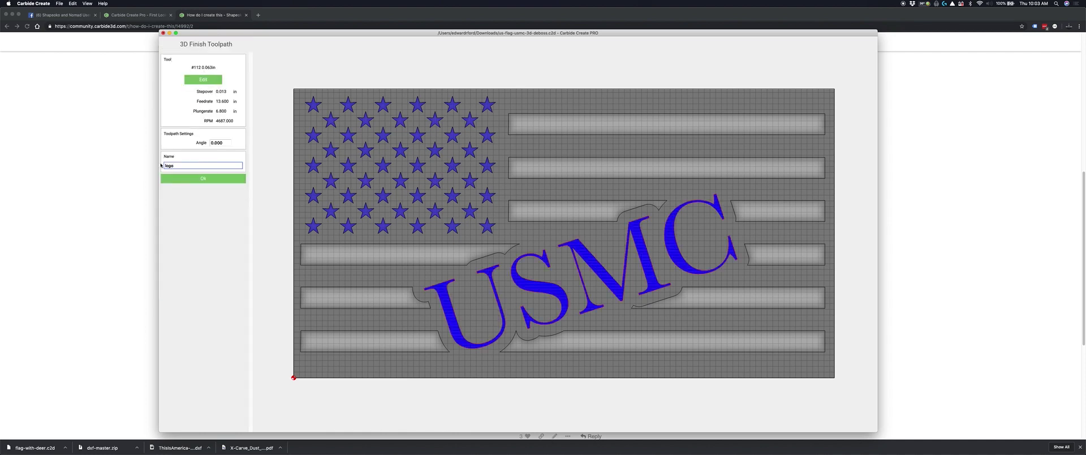
pyautogui.click(204, 179)
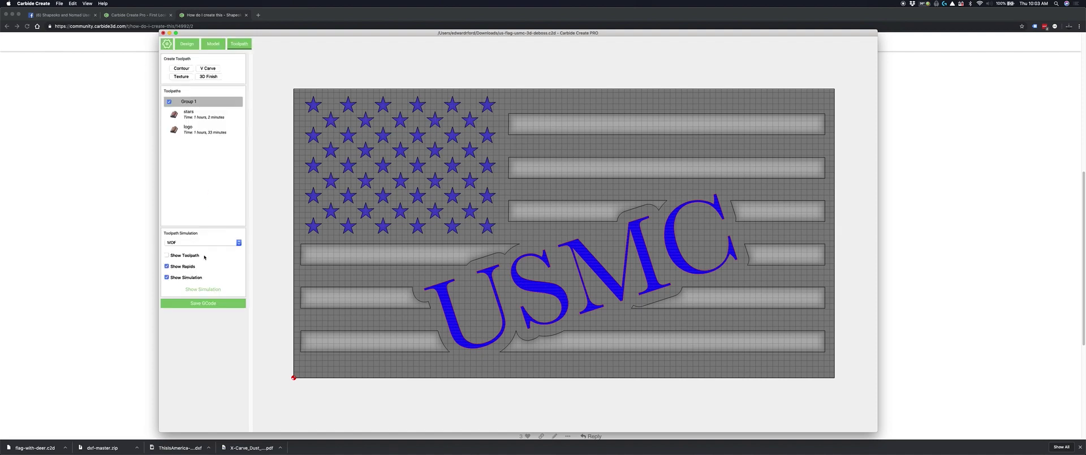
# Simulate and orbit the logo carve, close the simulation, and clear the selection
pyautogui.click(203, 289)
pyautogui.moveTo(593, 256); pyautogui.dragTo(592, 227)
pyautogui.click(202, 289)
pyautogui.click(473, 61)
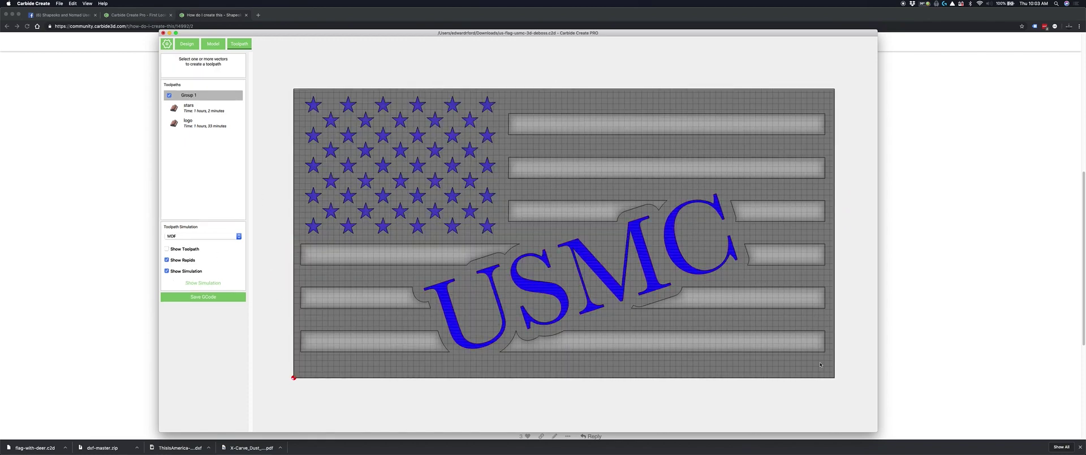
# Select all the stripe vectors on the flag, both right-hand and left-hand pieces
pyautogui.moveTo(820, 364); pyautogui.dragTo(779, 114)
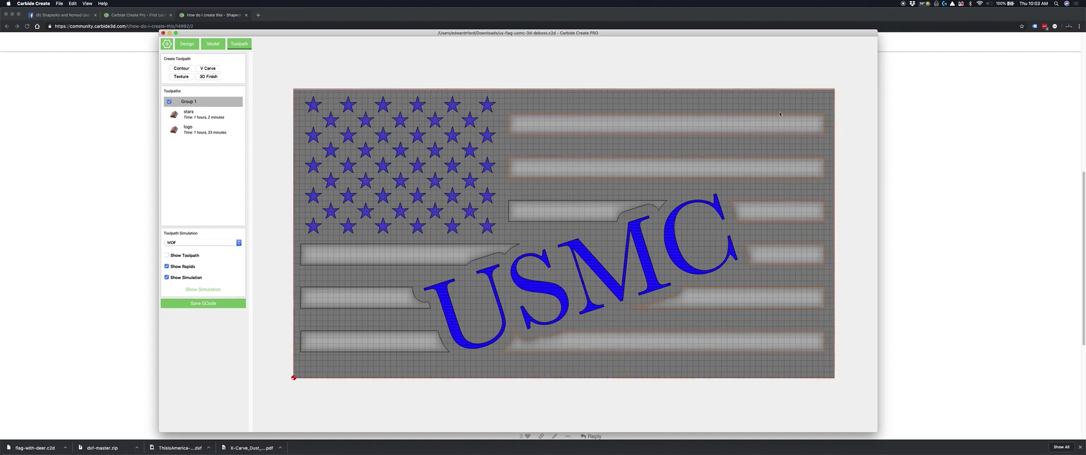
pyautogui.keyDown('shift'); pyautogui.click(562, 227); pyautogui.keyUp('shift')
pyautogui.keyDown('shift'); pyautogui.click(416, 261); pyautogui.keyUp('shift')
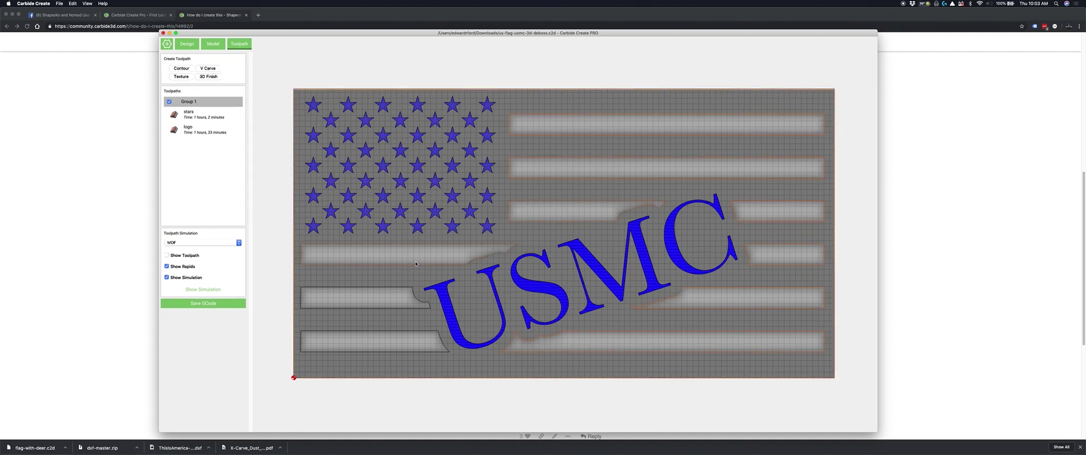
pyautogui.keyDown('shift'); pyautogui.click(390, 287); pyautogui.keyUp('shift')
pyautogui.keyDown('shift'); pyautogui.click(392, 332); pyautogui.keyUp('shift')
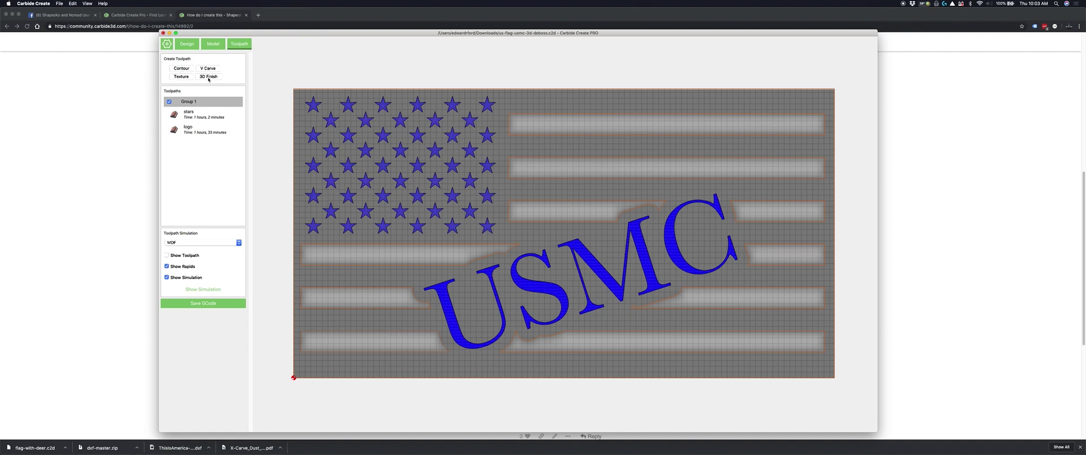
# Create a 3D finish toolpath named stripes using the #201 0.250 in end mill
pyautogui.click(208, 78)
pyautogui.click(204, 79)
pyautogui.click(221, 52)
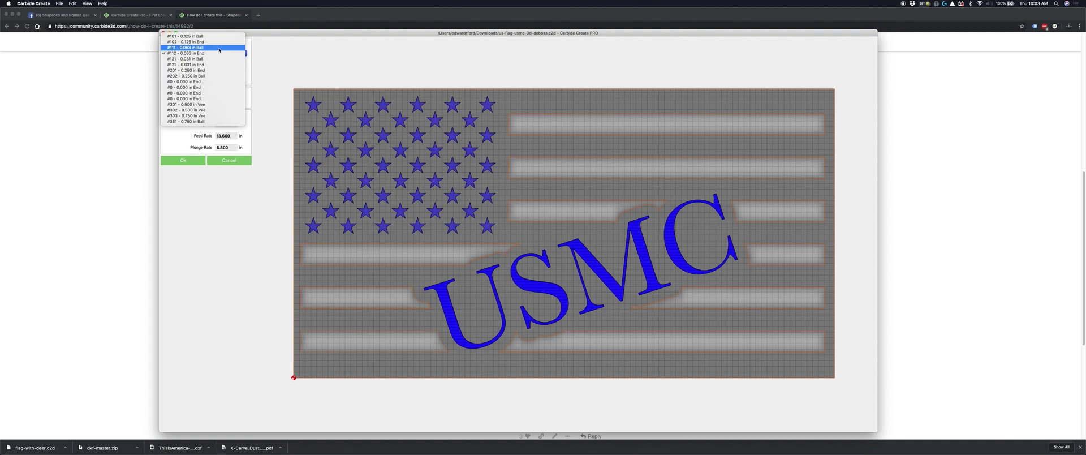
pyautogui.click(217, 70)
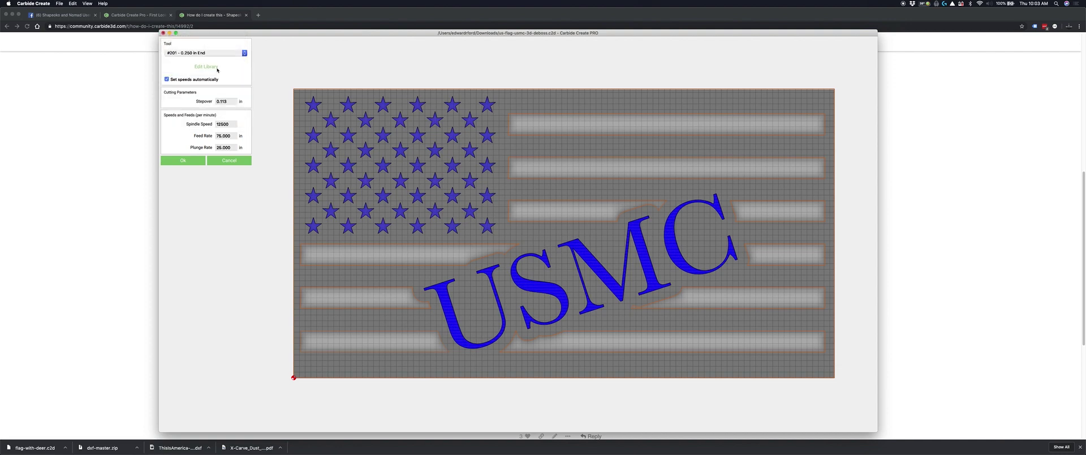
pyautogui.click(185, 161)
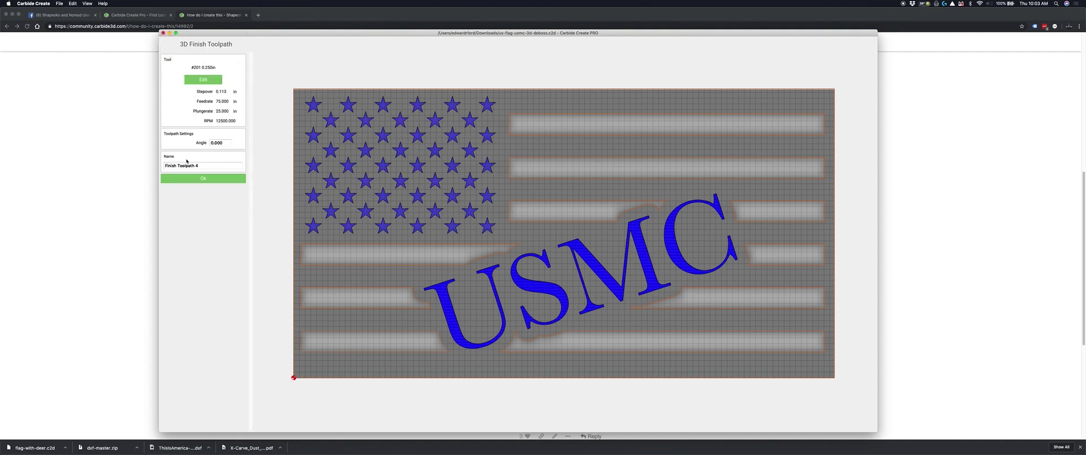
pyautogui.moveTo(202, 165); pyautogui.dragTo(163, 164)
pyautogui.press('BackSpace')
pyautogui.click(203, 180)
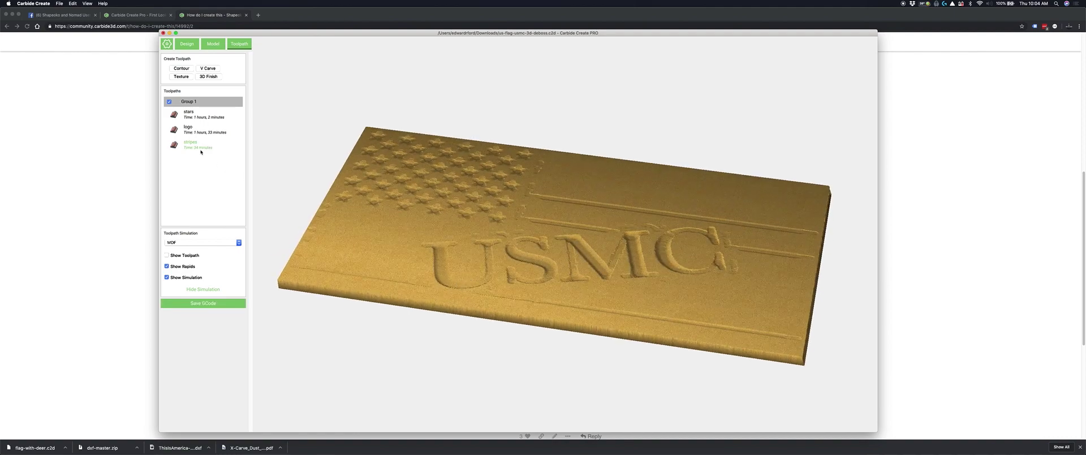
# Hide the simulation, clear the selection and delete the stripes toolpath
pyautogui.moveTo(534, 267); pyautogui.dragTo(521, 296)
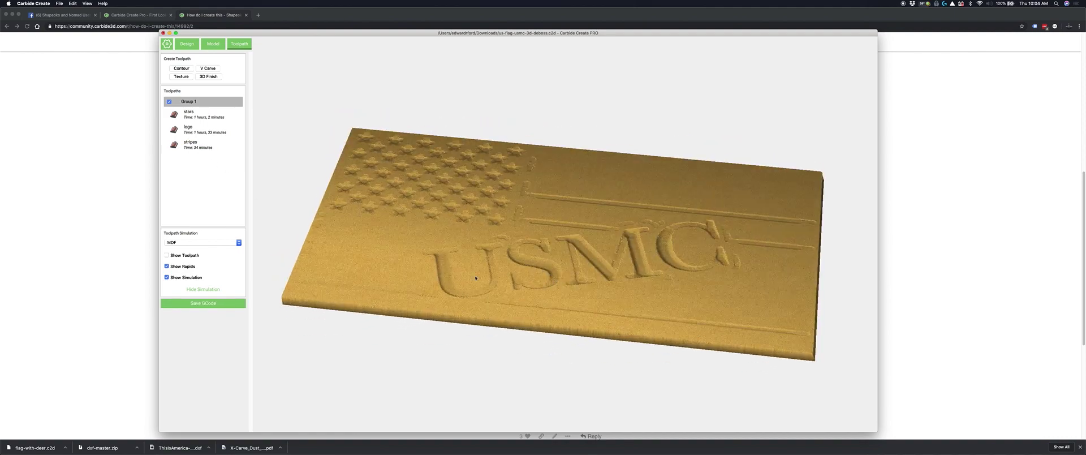
pyautogui.click(205, 291)
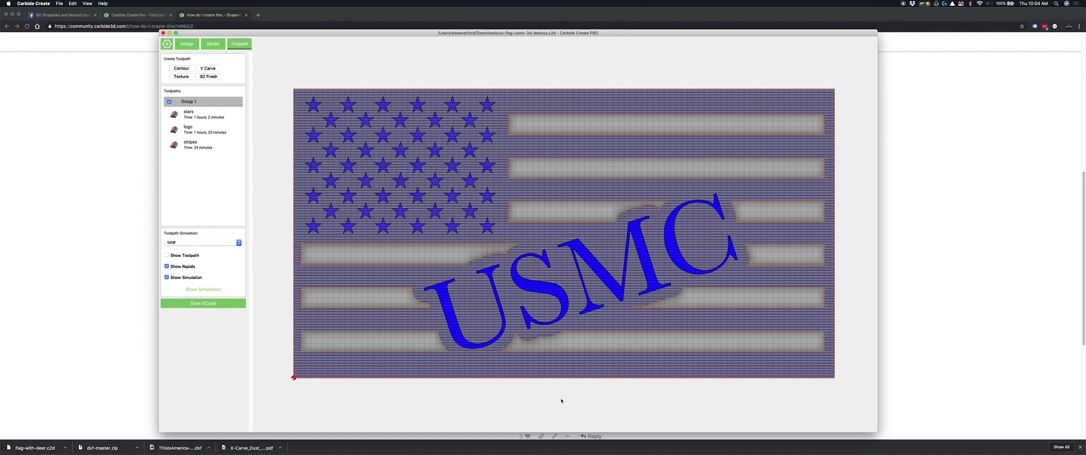
pyautogui.click(561, 401)
pyautogui.rightClick(193, 142)
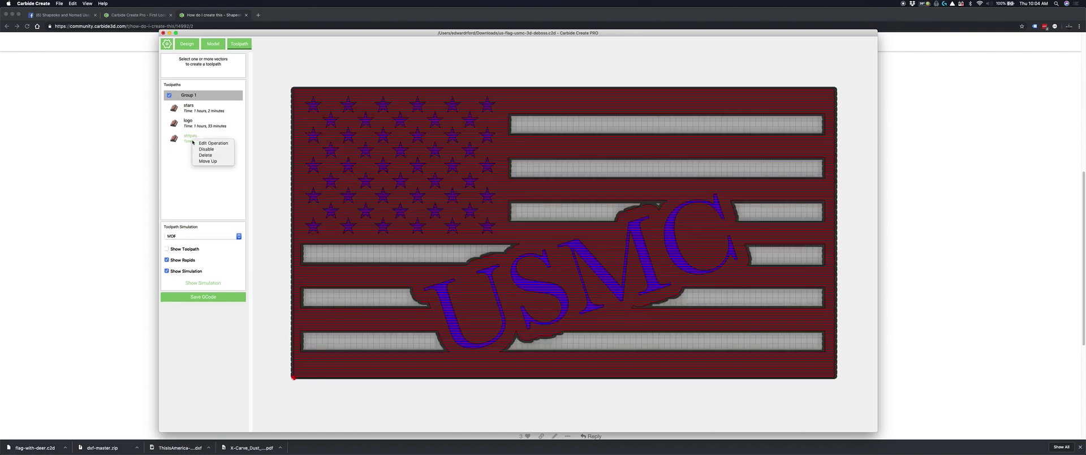
pyautogui.click(205, 155)
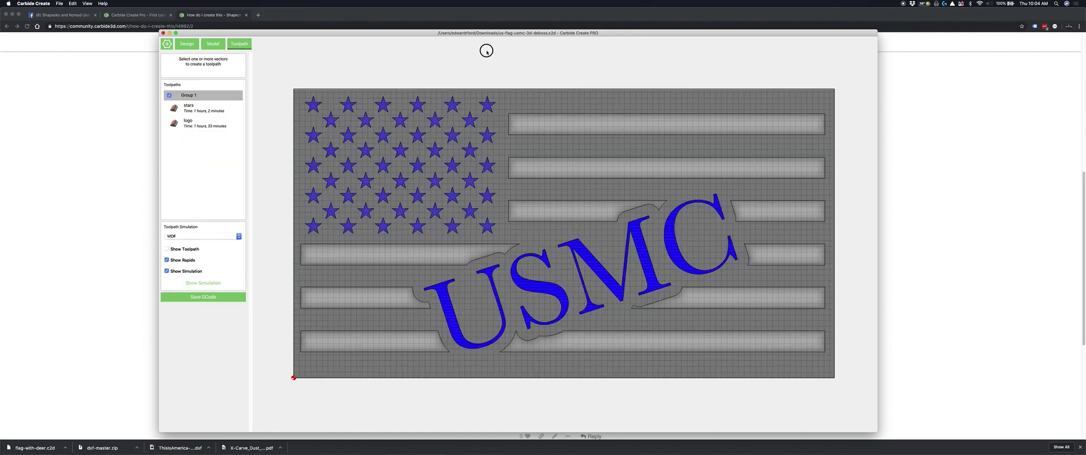
# Reselect every stripe piece, including left and right pieces of the lower stripes
pyautogui.click(571, 123)
pyautogui.keyDown('shift'); pyautogui.click(601, 159); pyautogui.keyUp('shift')
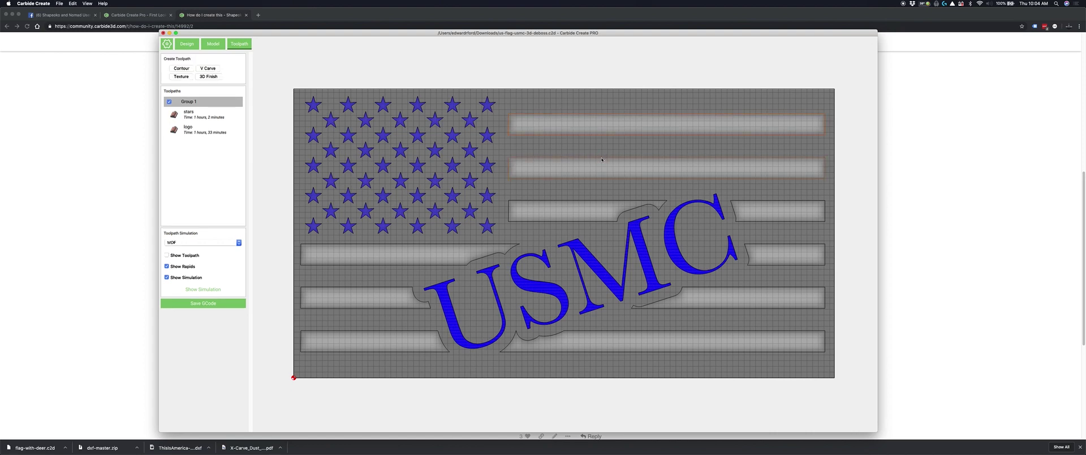
pyautogui.keyDown('shift'); pyautogui.click(603, 200); pyautogui.keyUp('shift')
pyautogui.keyDown('shift'); pyautogui.click(786, 202); pyautogui.keyUp('shift')
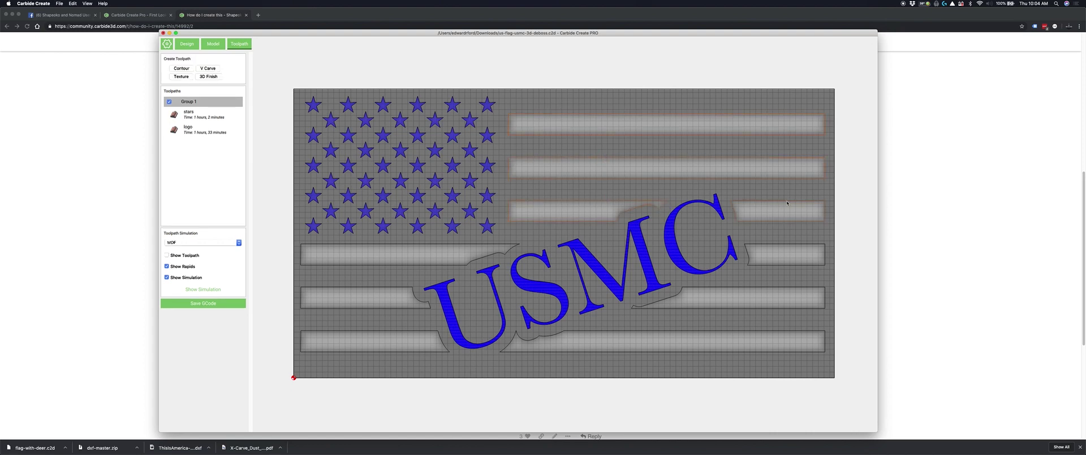
pyautogui.keyDown('shift'); pyautogui.click(798, 246); pyautogui.keyUp('shift')
pyautogui.keyDown('shift'); pyautogui.click(803, 289); pyautogui.keyUp('shift')
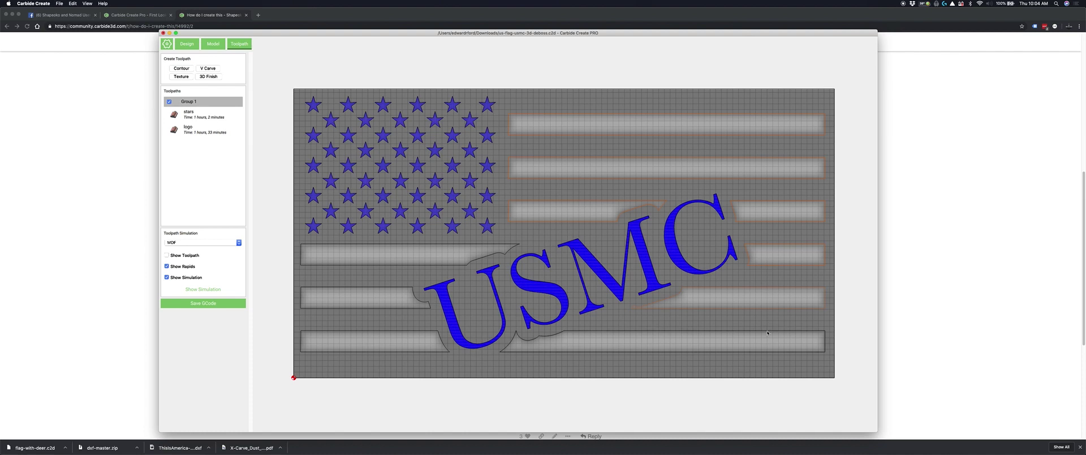
pyautogui.keyDown('shift'); pyautogui.click(767, 334); pyautogui.keyUp('shift')
pyautogui.keyDown('shift'); pyautogui.click(386, 346); pyautogui.keyUp('shift')
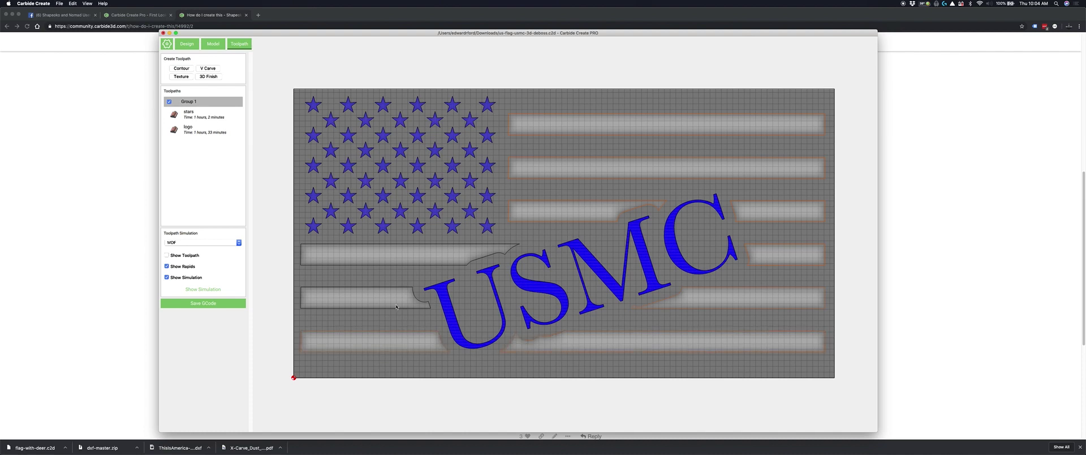
pyautogui.keyDown('shift'); pyautogui.click(396, 307); pyautogui.keyUp('shift')
pyautogui.keyDown('shift'); pyautogui.click(412, 261); pyautogui.keyUp('shift')
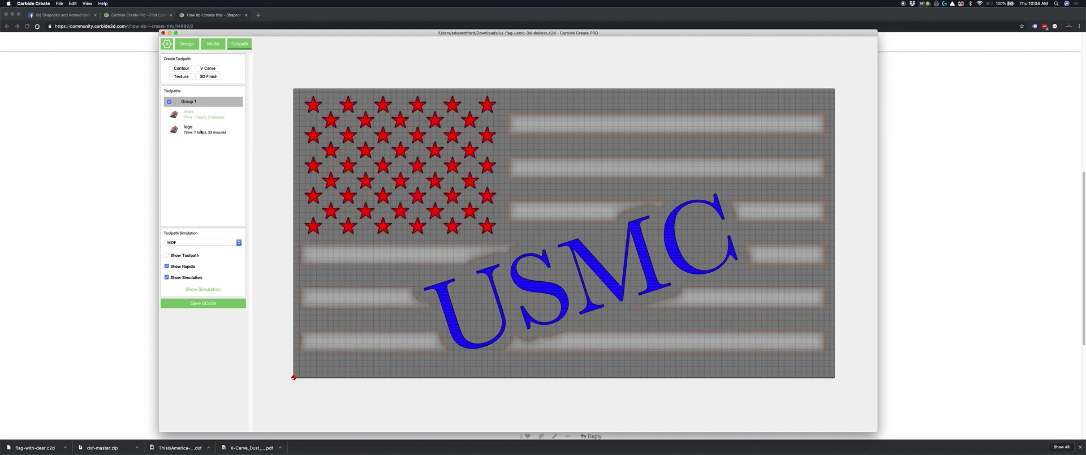
# Create a new 3D finish toolpath for the selected stripes and rename Finish Toolpath 5 to stripes
pyautogui.click(207, 77)
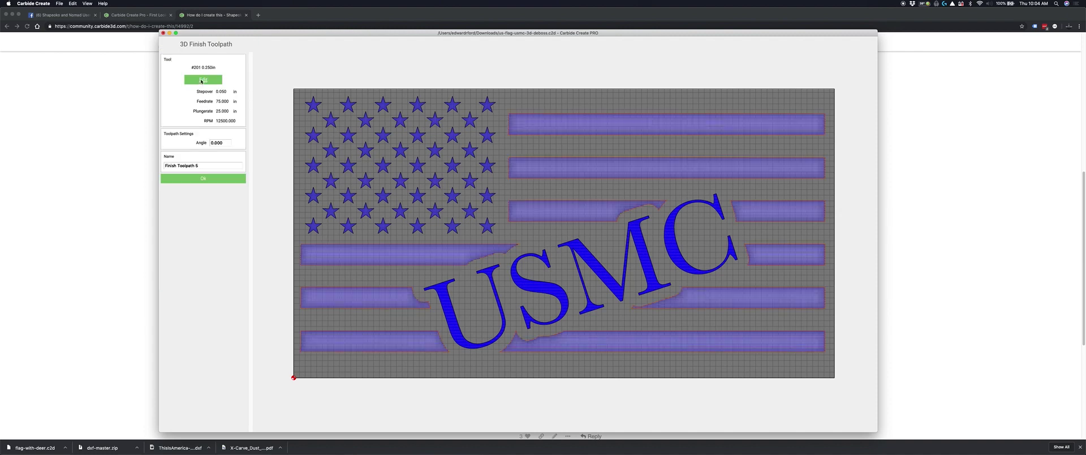
pyautogui.click(203, 179)
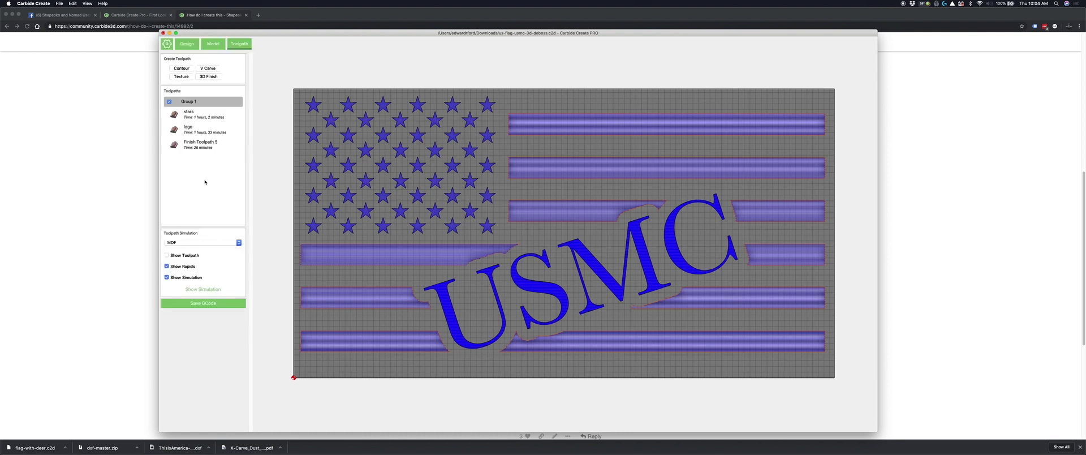
pyautogui.doubleClick(199, 145)
pyautogui.moveTo(240, 165); pyautogui.dragTo(164, 165)
pyautogui.write('stripes')
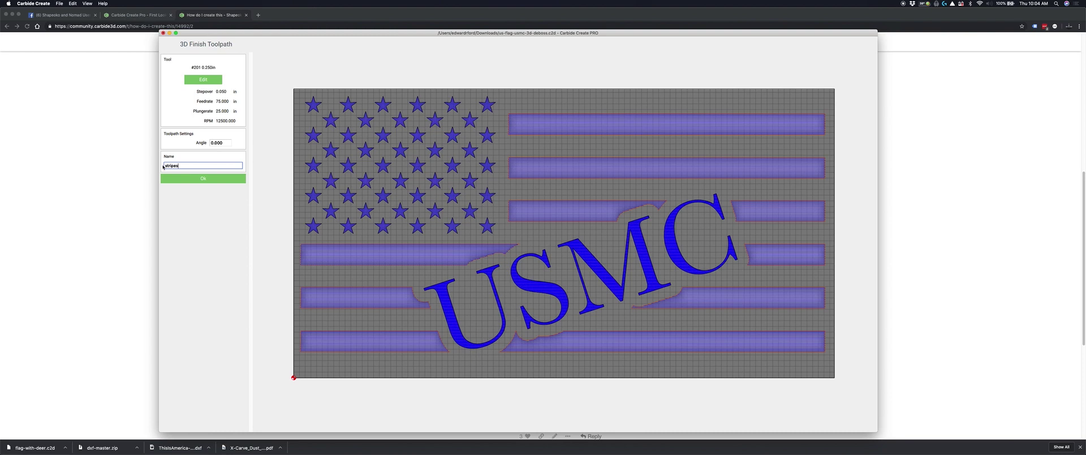
pyautogui.click(197, 179)
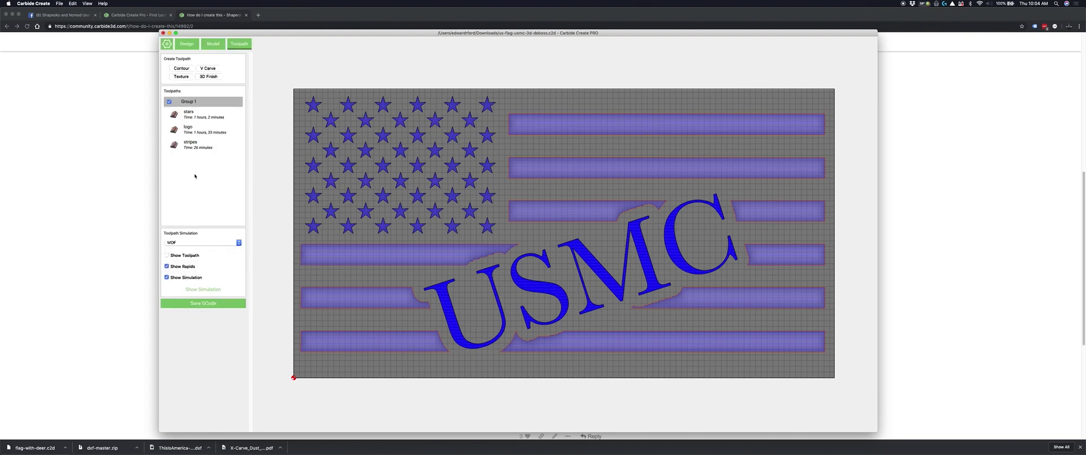